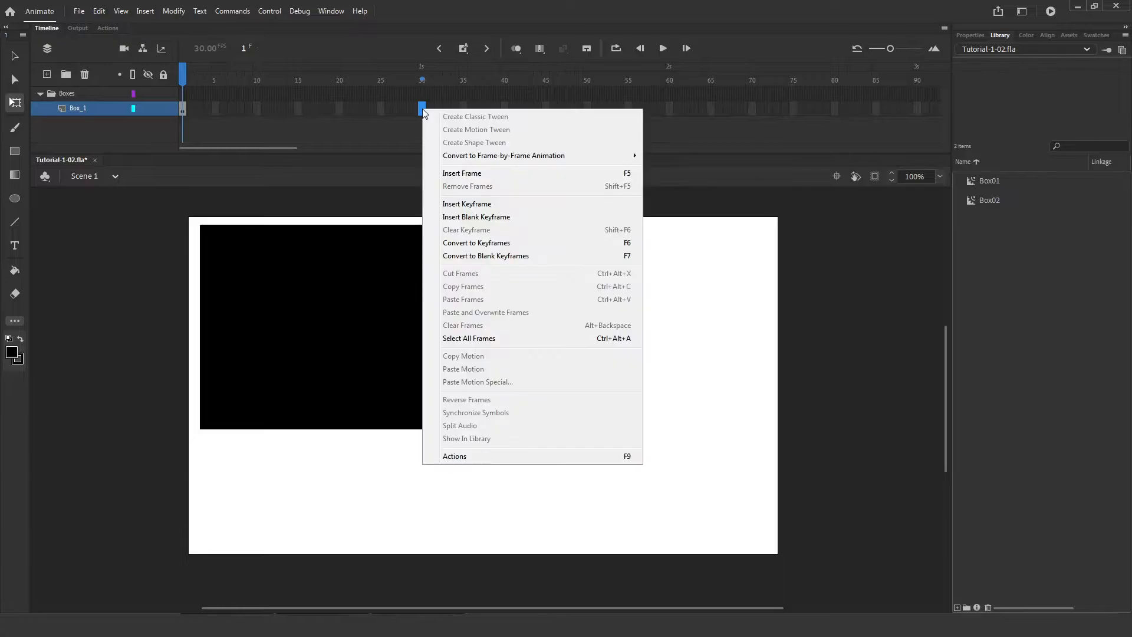
- Insert a keyframe at frame 30 of the Box_1 layer and move the black box across to the stage's right side
{"action": "left_click", "coordinate": [448, 203]}
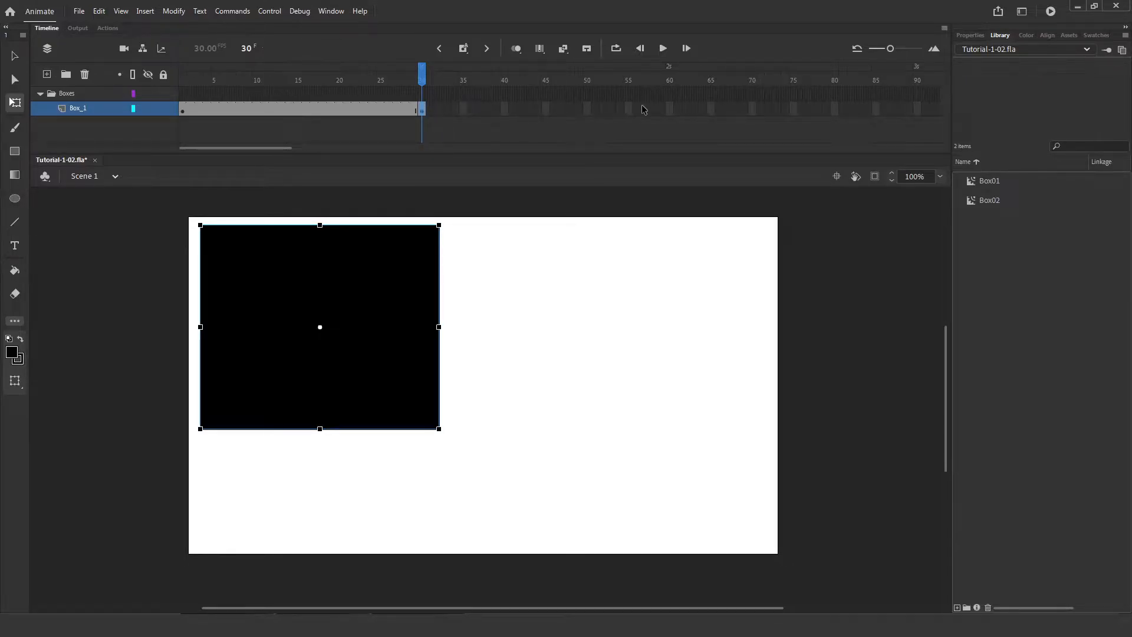
{"action": "left_click_drag", "start_coordinate": [315, 274], "coordinate": [641, 297]}
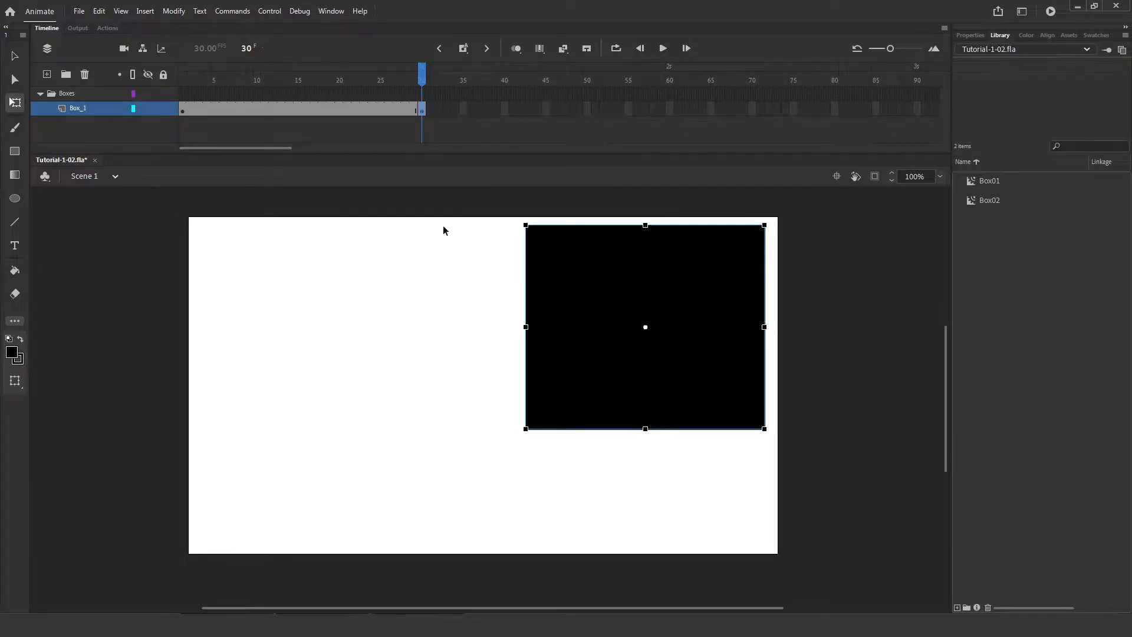
- Create a classic tween on the Box_1 layer between the keyframes at frames 1 and 30
{"action": "left_click_drag", "start_coordinate": [423, 72], "coordinate": [290, 85]}
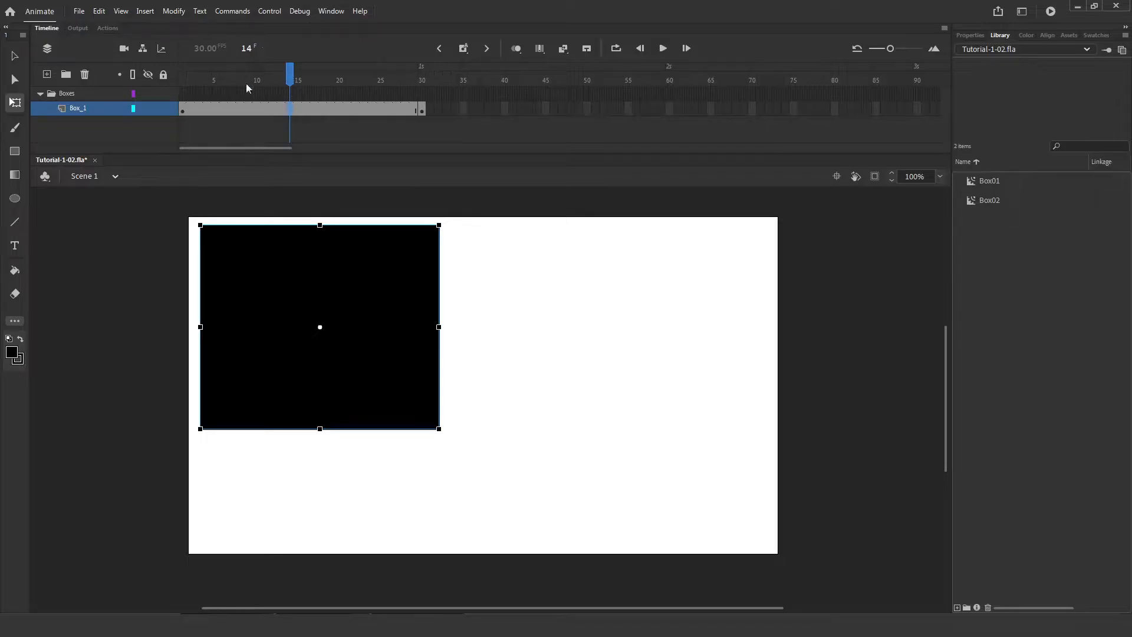
{"action": "right_click", "coordinate": [291, 111]}
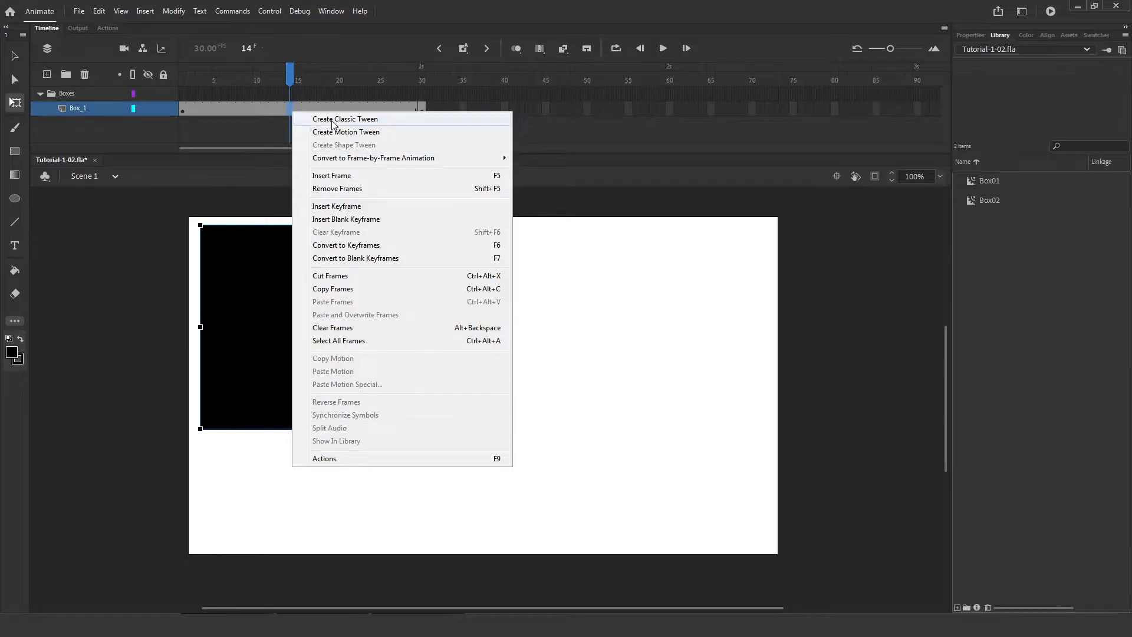
{"action": "right_click", "coordinate": [290, 106]}
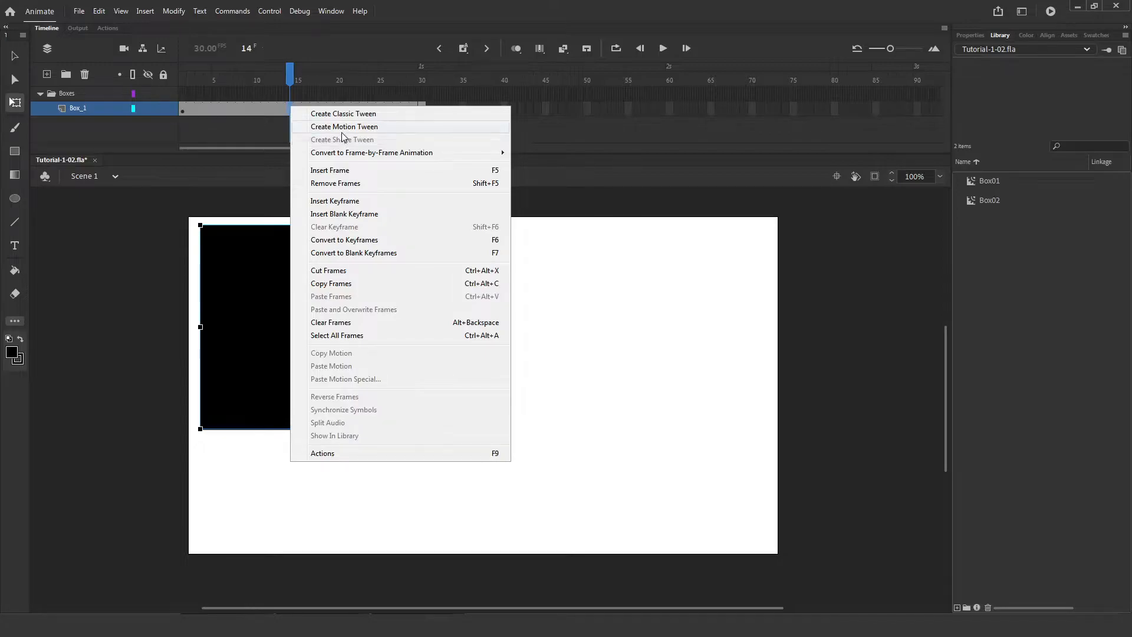
{"action": "left_click", "coordinate": [344, 114]}
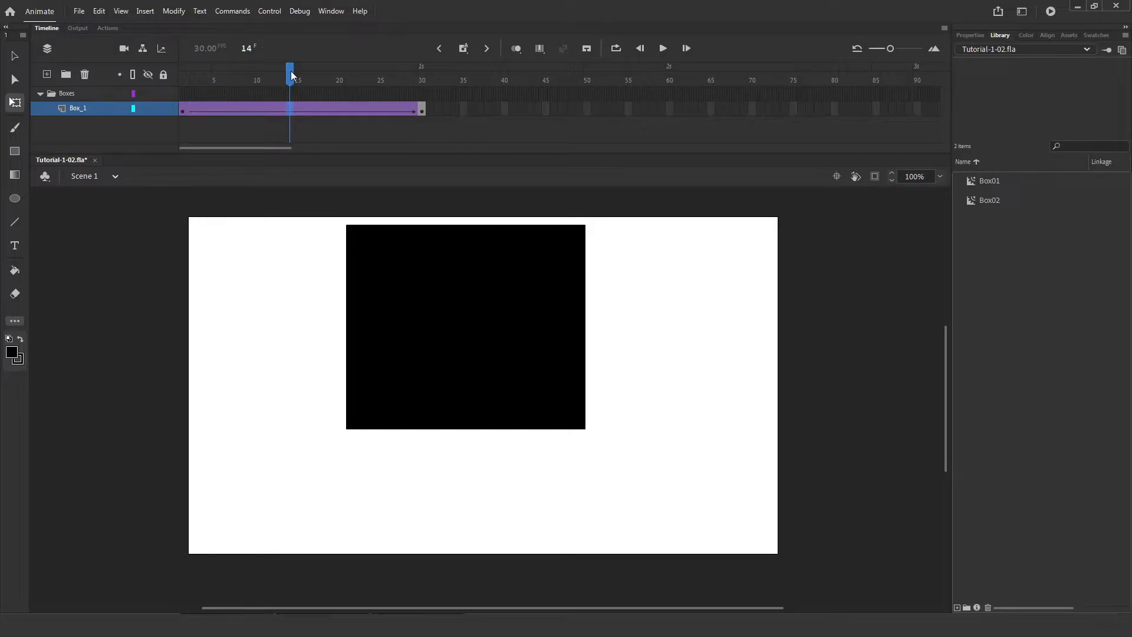
- Turn on Loop Playback and play the tweened box animation on the timeline
{"action": "left_click_drag", "start_coordinate": [289, 73], "coordinate": [422, 108]}
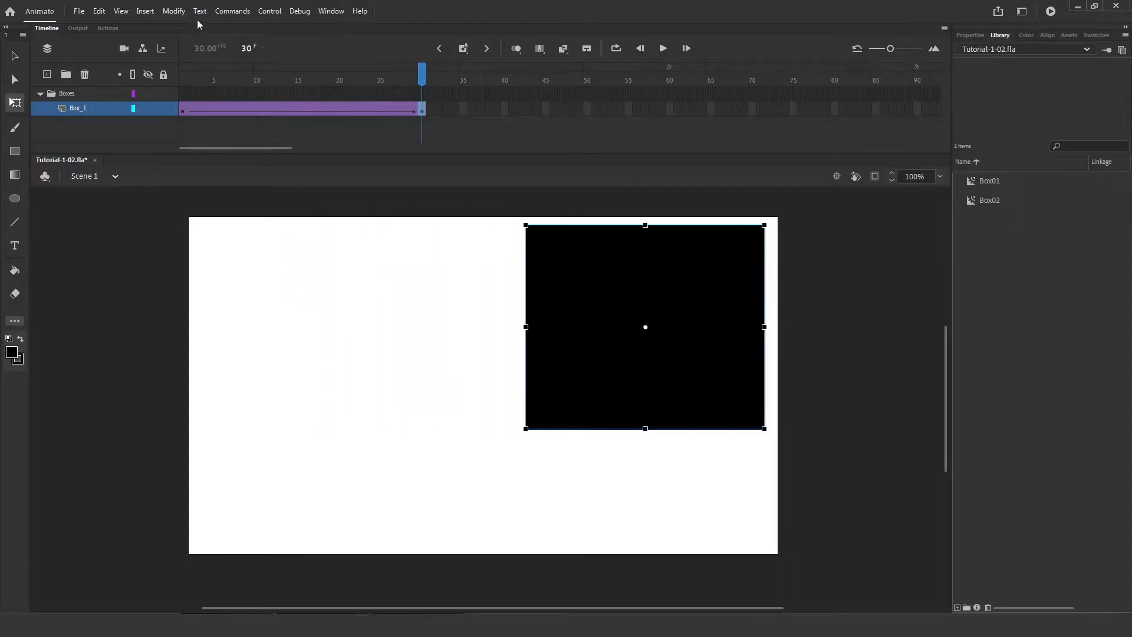
{"action": "key", "text": "Return"}
{"action": "left_click", "coordinate": [269, 12]}
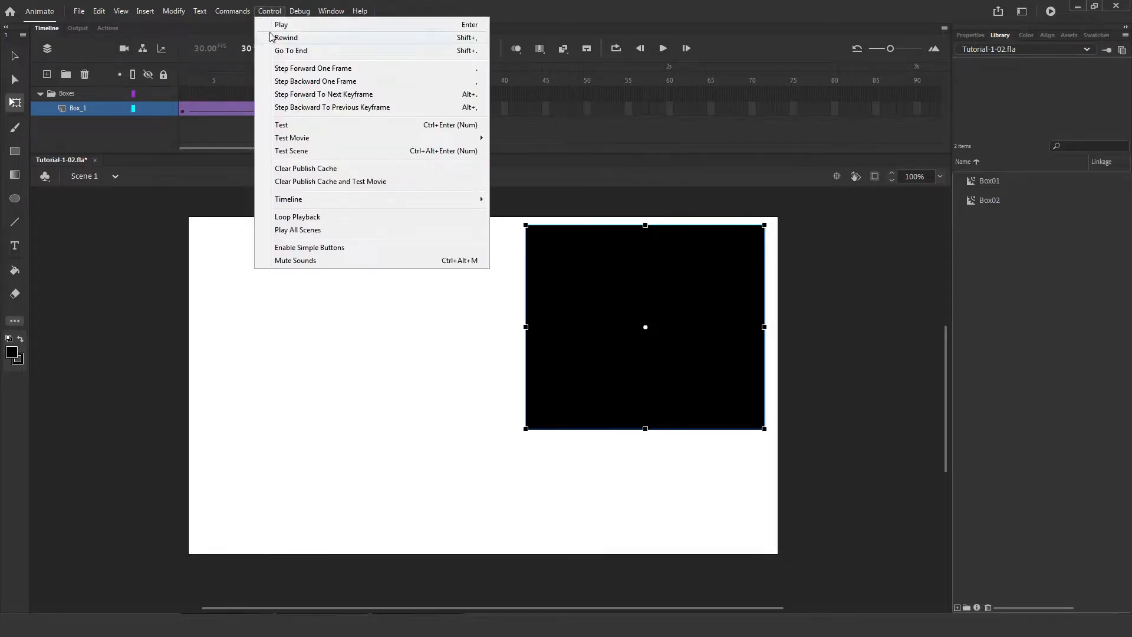
{"action": "left_click", "coordinate": [281, 218]}
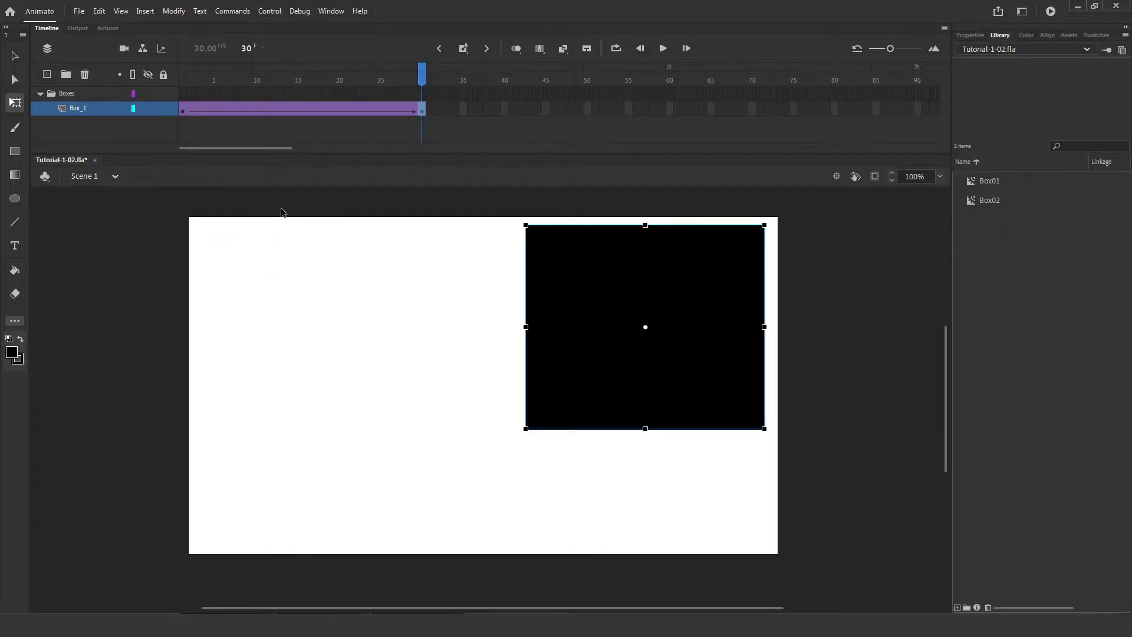
{"action": "key", "text": "Return"}
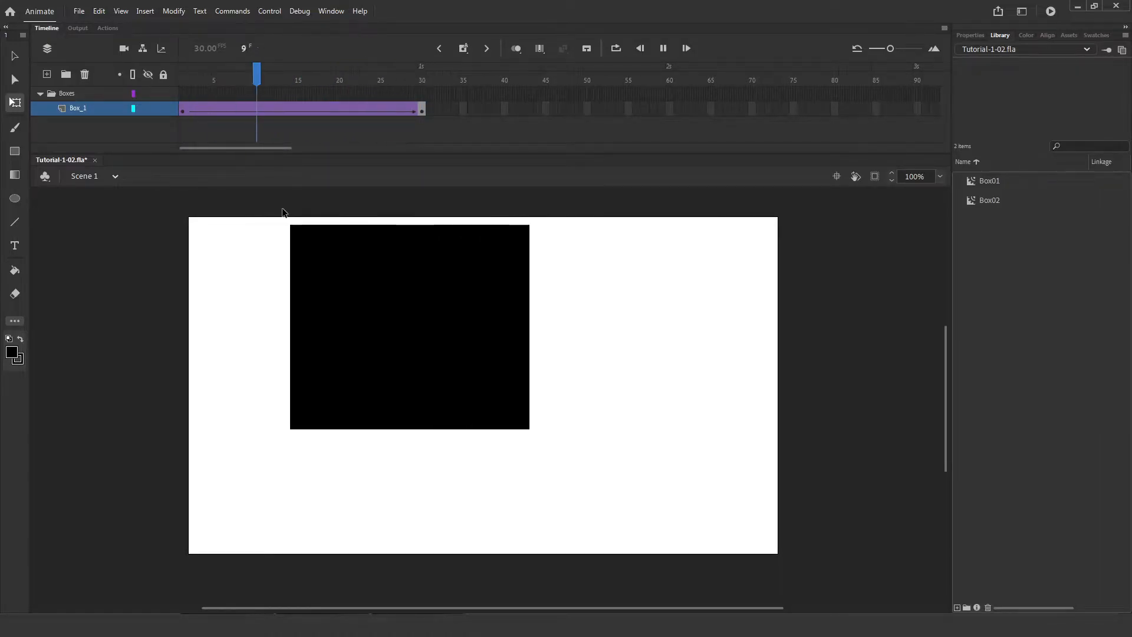
{"action": "key", "text": "Return"}
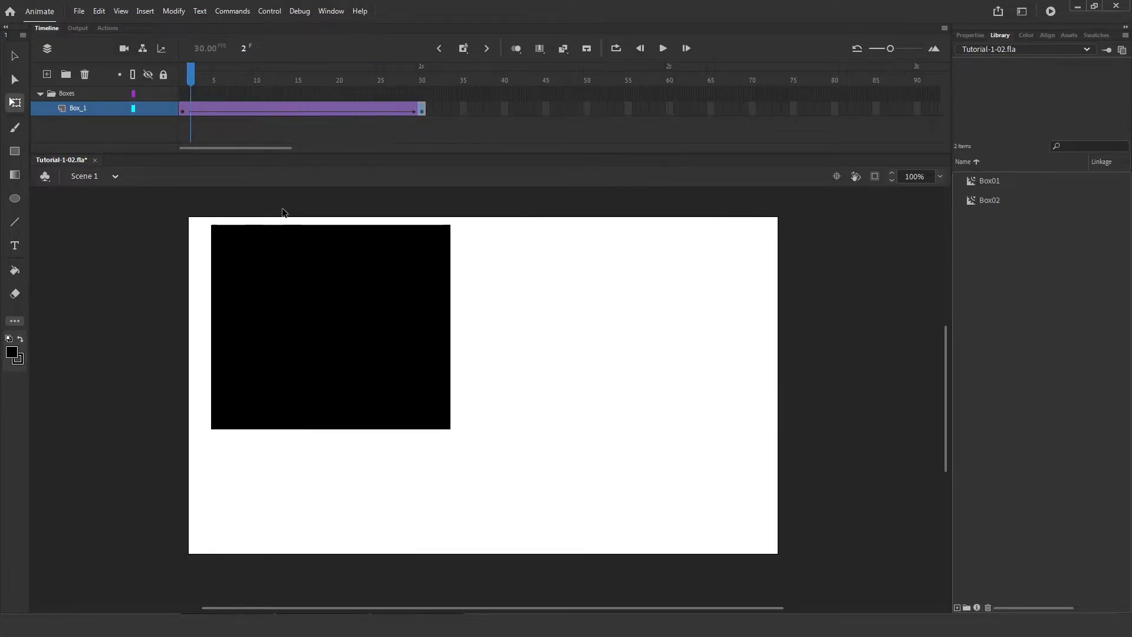
- Copy the box at frame 1 and insert a blank keyframe at frame 31 of the Box_1 layer
{"action": "left_click_drag", "start_coordinate": [191, 69], "coordinate": [182, 70]}
{"action": "left_click", "coordinate": [300, 283]}
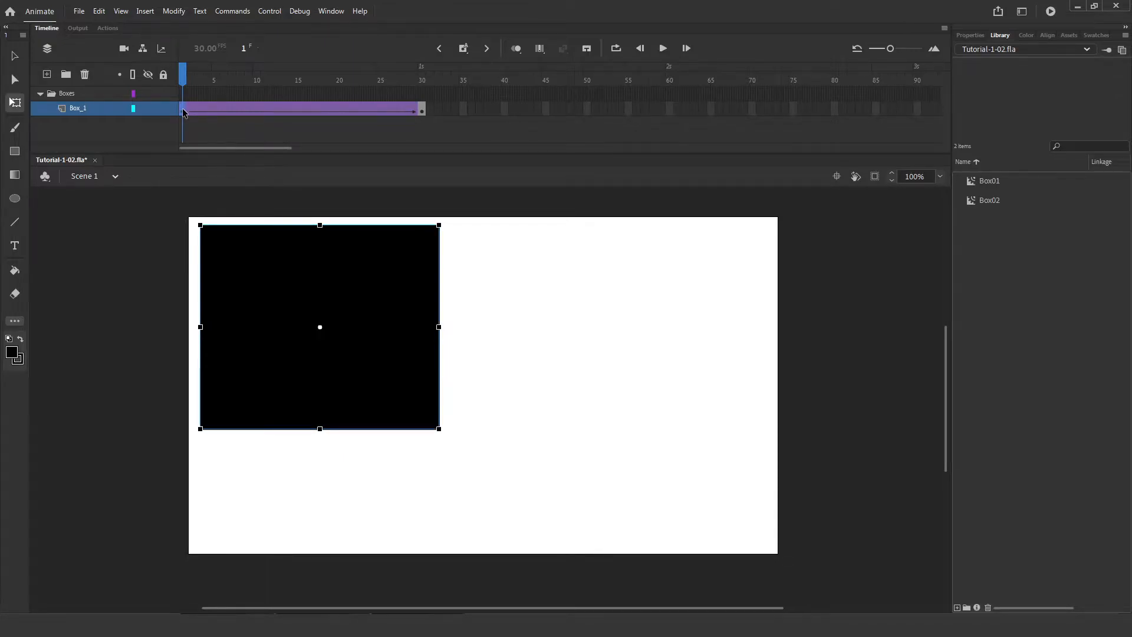
{"action": "left_click", "coordinate": [429, 108]}
{"action": "right_click", "coordinate": [429, 109]}
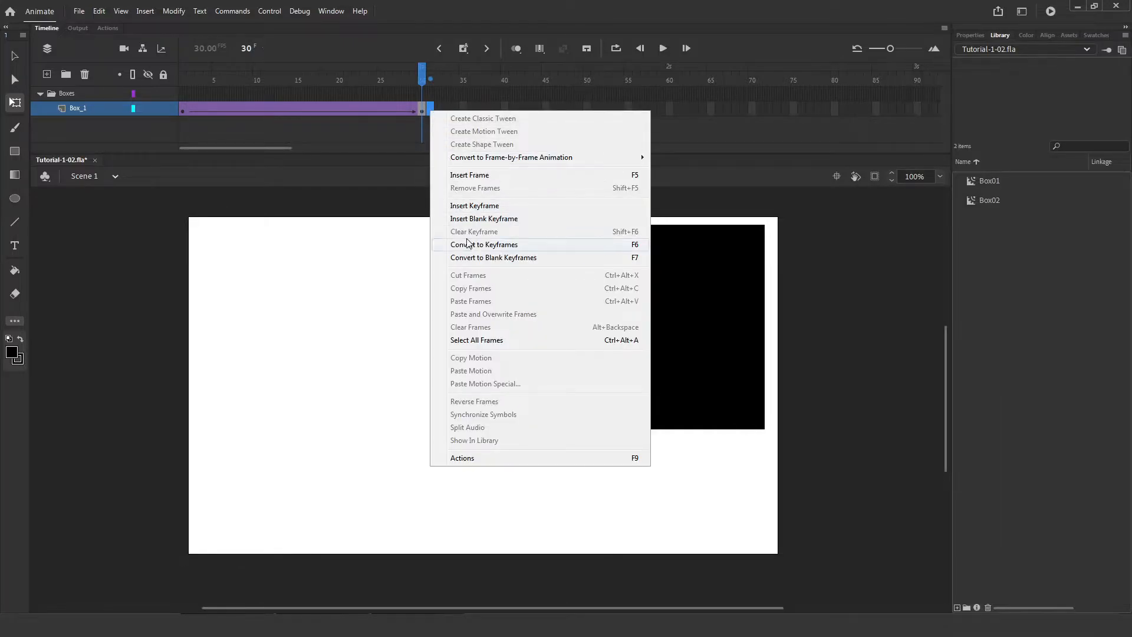
{"action": "left_click", "coordinate": [469, 219]}
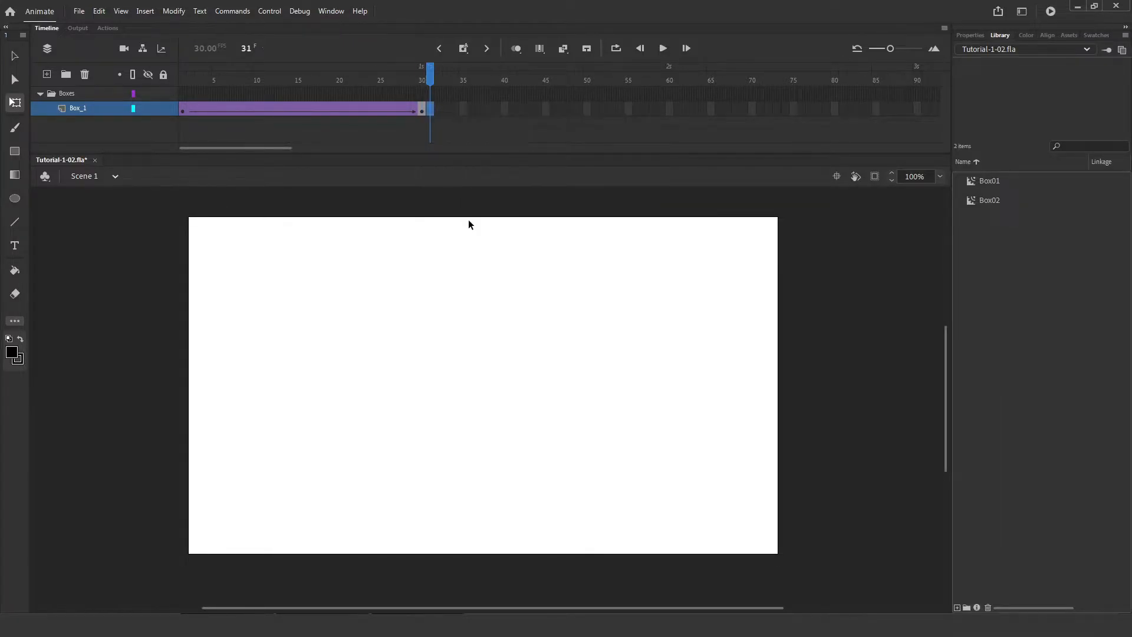
- Paste the copied box in place on frame 31 so it matches its starting position
{"action": "key", "text": "ctrl+shift+v"}
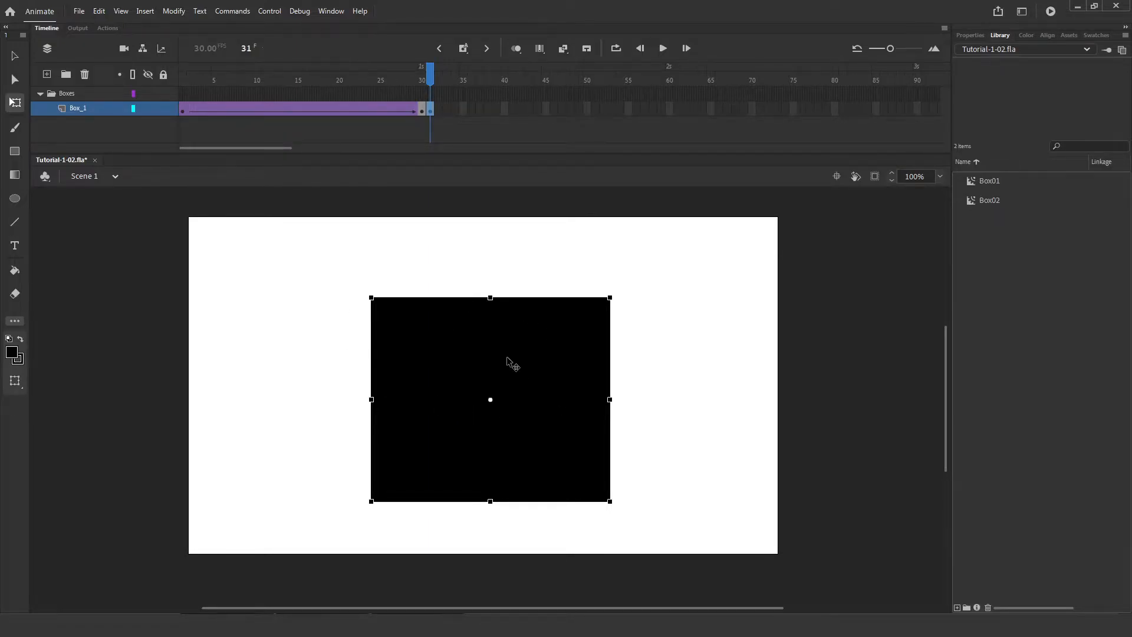
{"action": "key", "text": "Delete"}
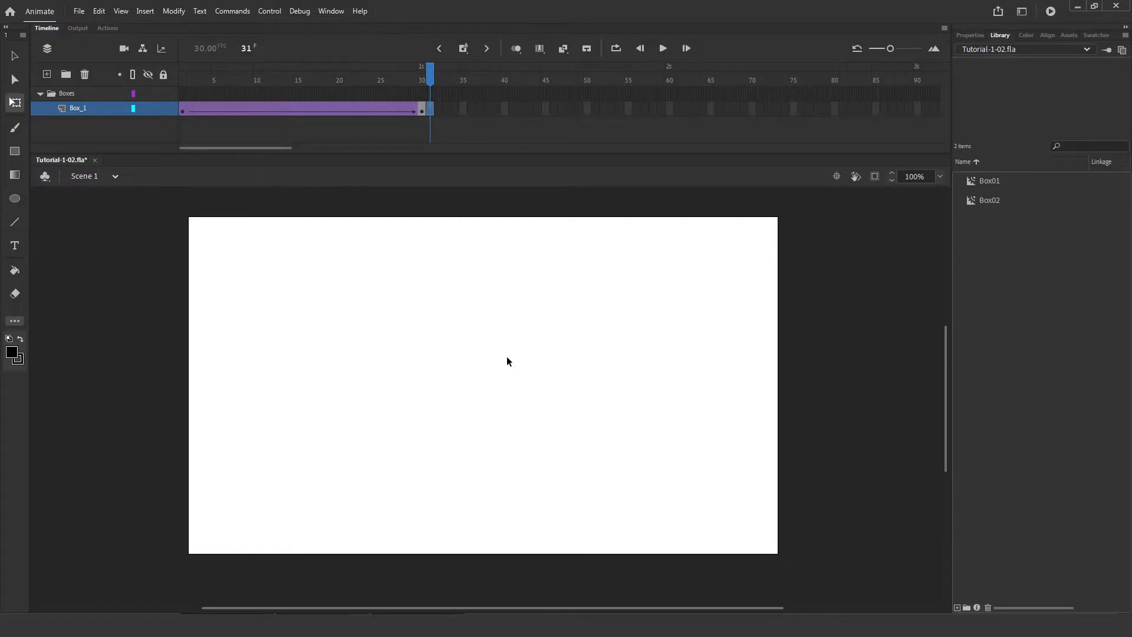
{"action": "key", "text": "ctrl+shift+v"}
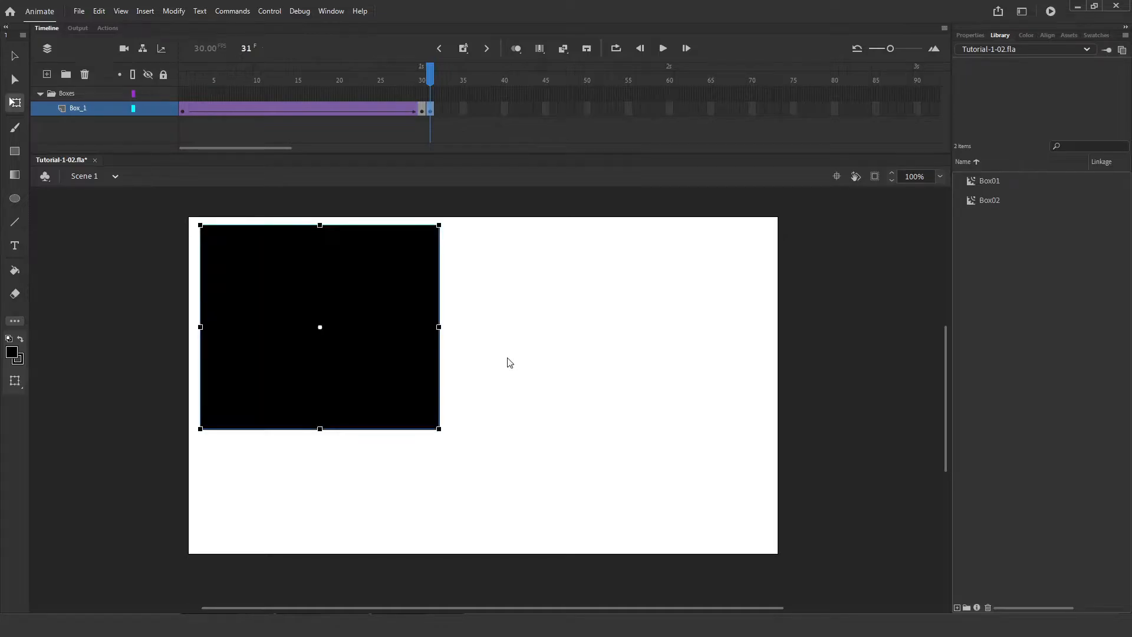
{"action": "right_click", "coordinate": [493, 304]}
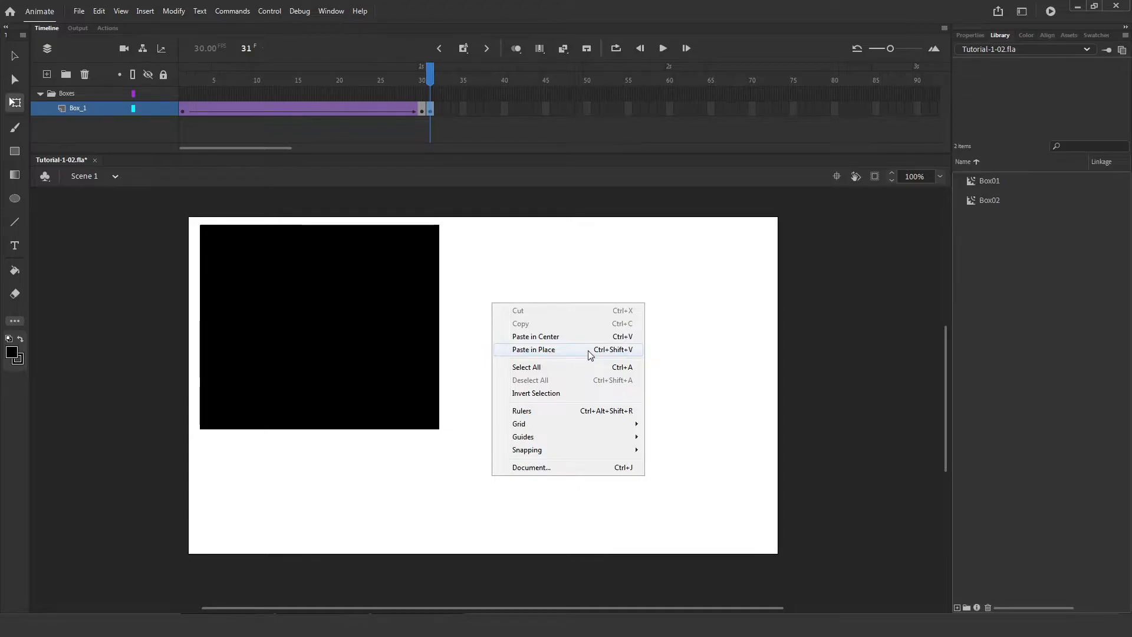
{"action": "left_click", "coordinate": [533, 349]}
- Insert frames after the frame 30 keyframe on Box_1 until the last keyframe reaches frame 48
{"action": "left_click", "coordinate": [422, 108]}
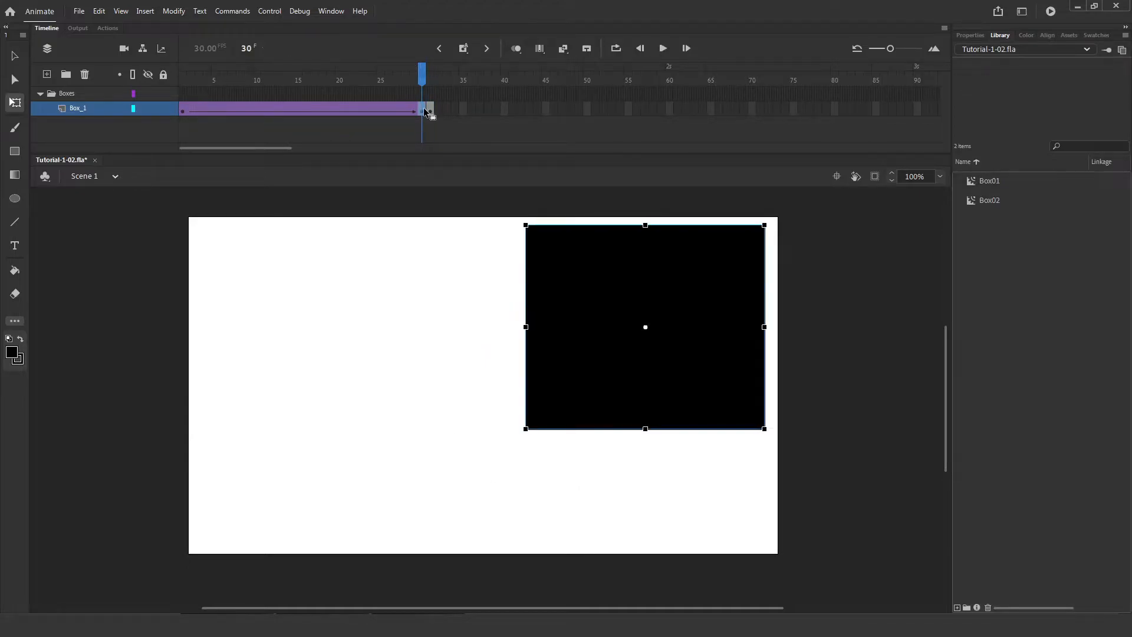
{"action": "right_click", "coordinate": [424, 108]}
{"action": "left_click", "coordinate": [459, 170]}
{"action": "left_click_drag", "start_coordinate": [422, 76], "coordinate": [429, 78]}
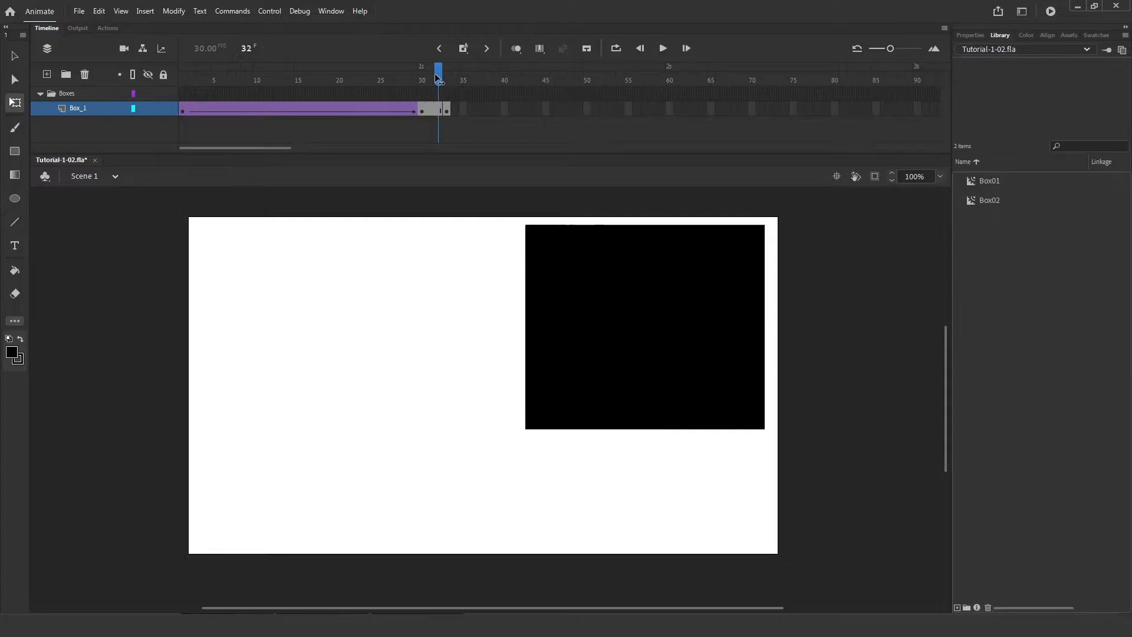
{"action": "right_click", "coordinate": [424, 109]}
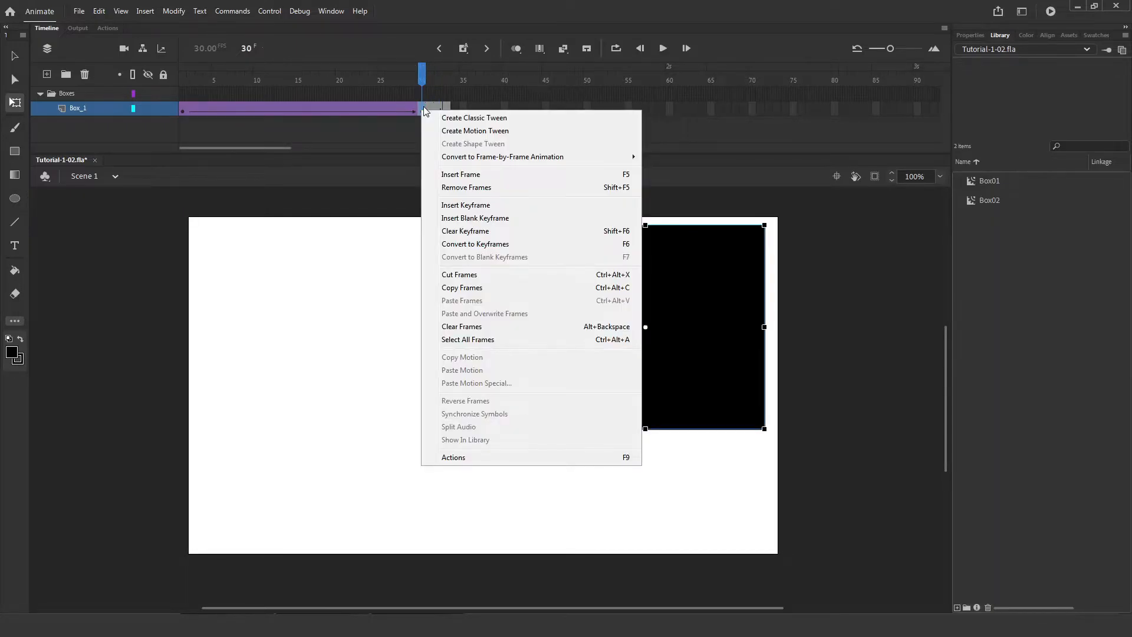
{"action": "left_click", "coordinate": [446, 174]}
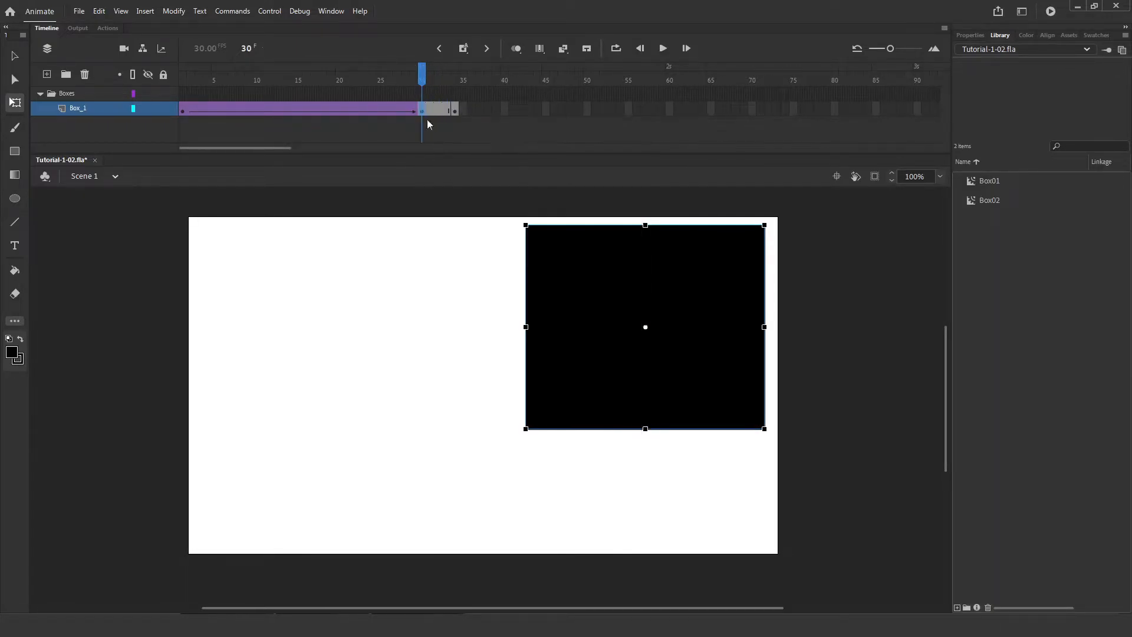
{"action": "right_click", "coordinate": [423, 112]}
{"action": "left_click", "coordinate": [448, 172]}
{"action": "right_click", "coordinate": [422, 109]}
{"action": "left_click", "coordinate": [445, 173]}
{"action": "right_click", "coordinate": [423, 110]}
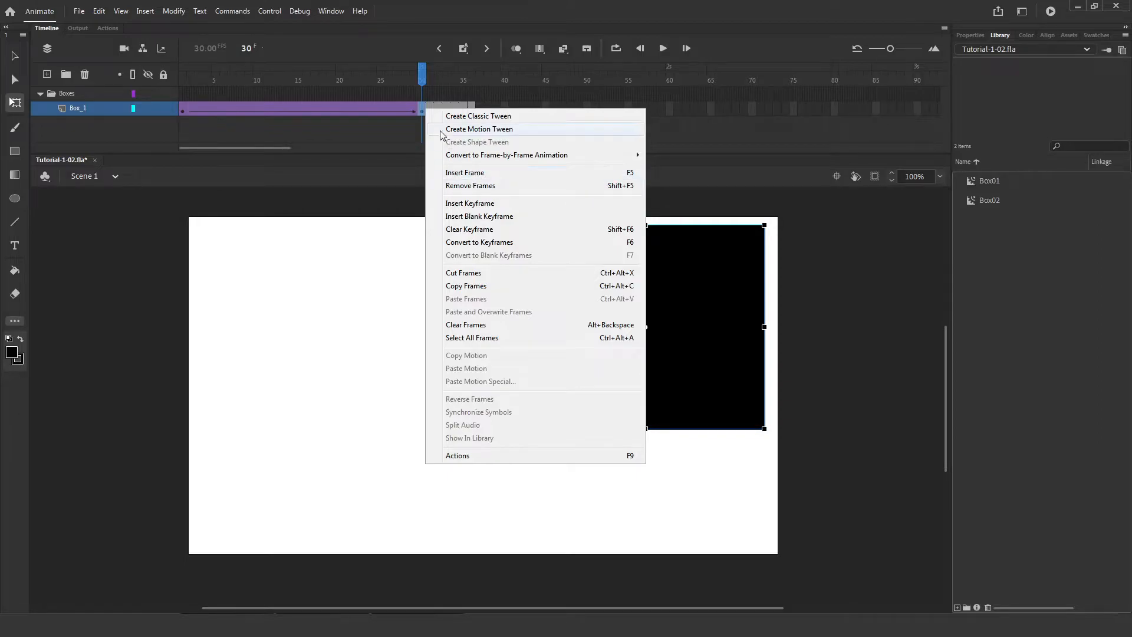
{"action": "left_click", "coordinate": [476, 173]}
{"action": "key", "text": "F5"}
{"action": "key", "text": "F5"}
{"action": "key", "text": "F5"}
{"action": "key", "text": "F5"}
{"action": "key", "text": "F5"}
{"action": "key", "text": "F5"}
{"action": "key", "text": "F5"}
{"action": "key", "text": "F5"}
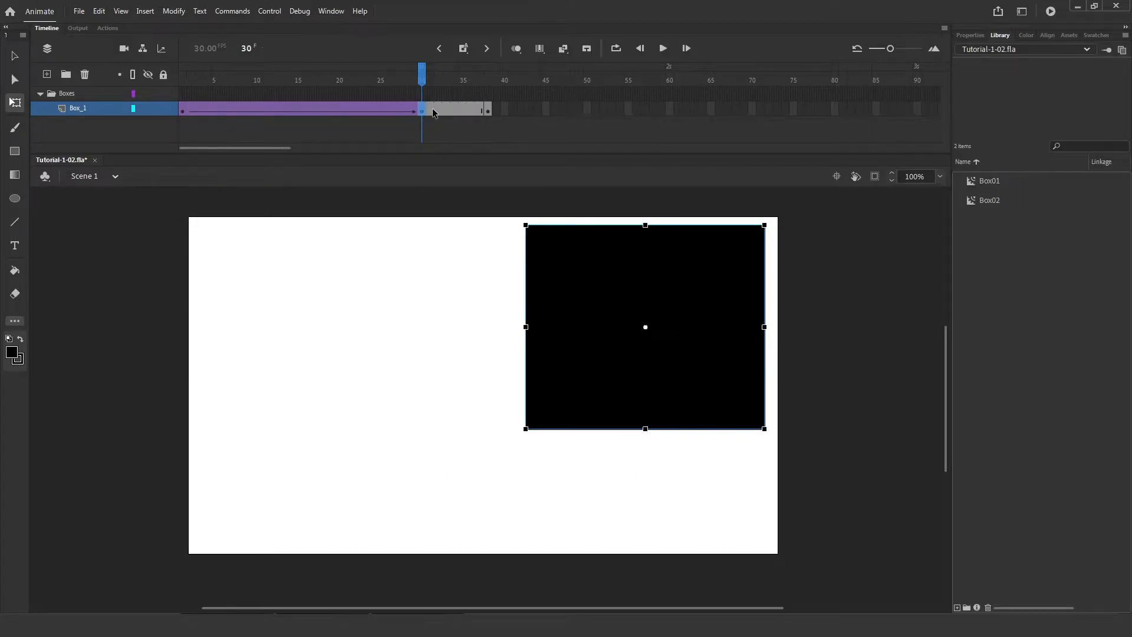
{"action": "key", "text": "F5"}
{"action": "key", "text": "F5"}
{"action": "key", "text": "F5"}
- Use a selection of frames 31 to 42 to insert and remove frames until the last Box_1 keyframe sits at frame 60
{"action": "left_click_drag", "start_coordinate": [434, 112], "coordinate": [523, 114]}
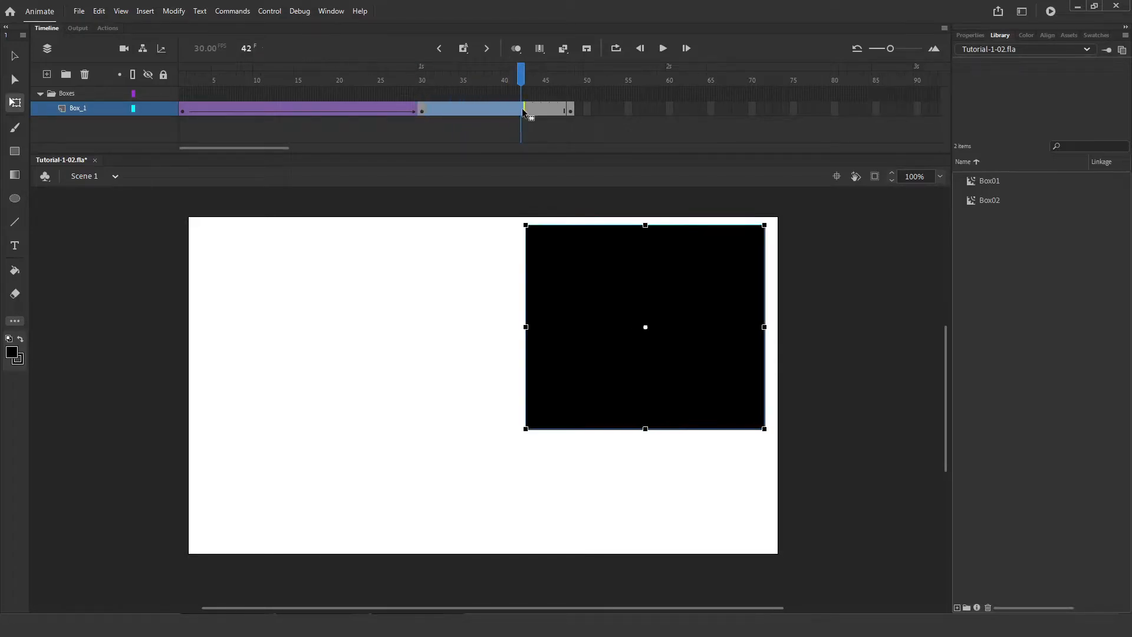
{"action": "right_click", "coordinate": [503, 112]}
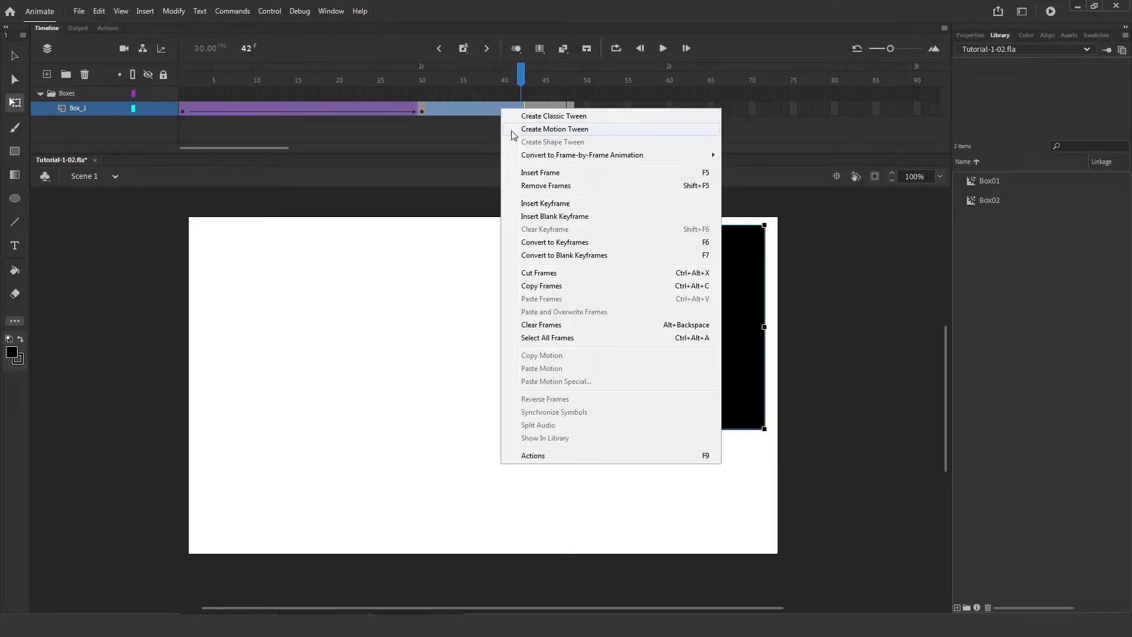
{"action": "left_click", "coordinate": [540, 172]}
{"action": "key", "text": "F5"}
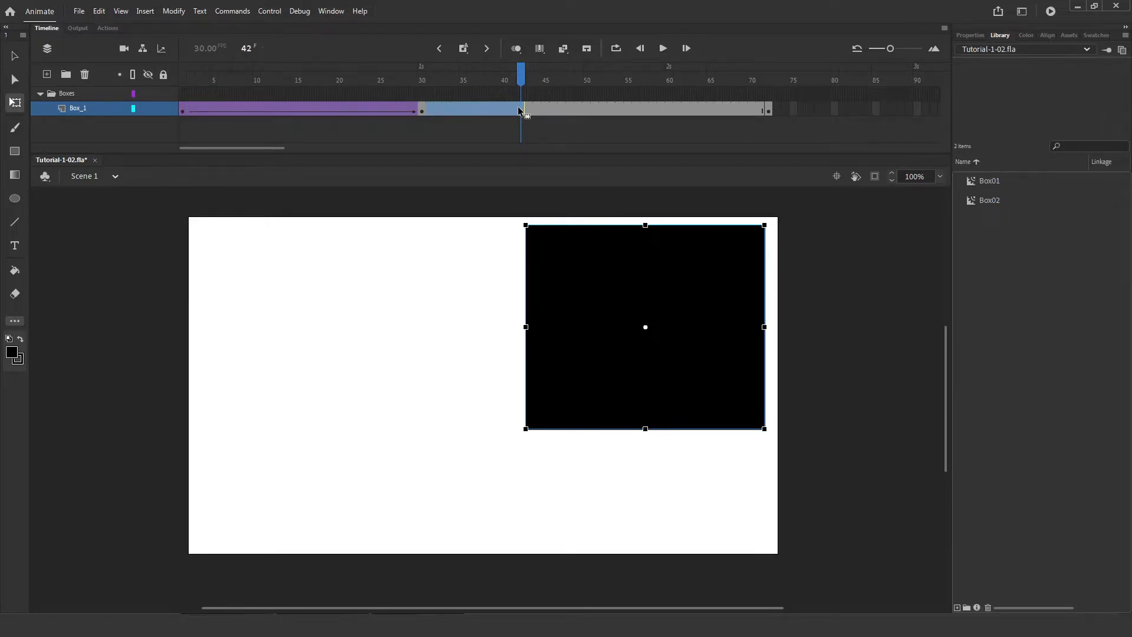
{"action": "right_click", "coordinate": [514, 109]}
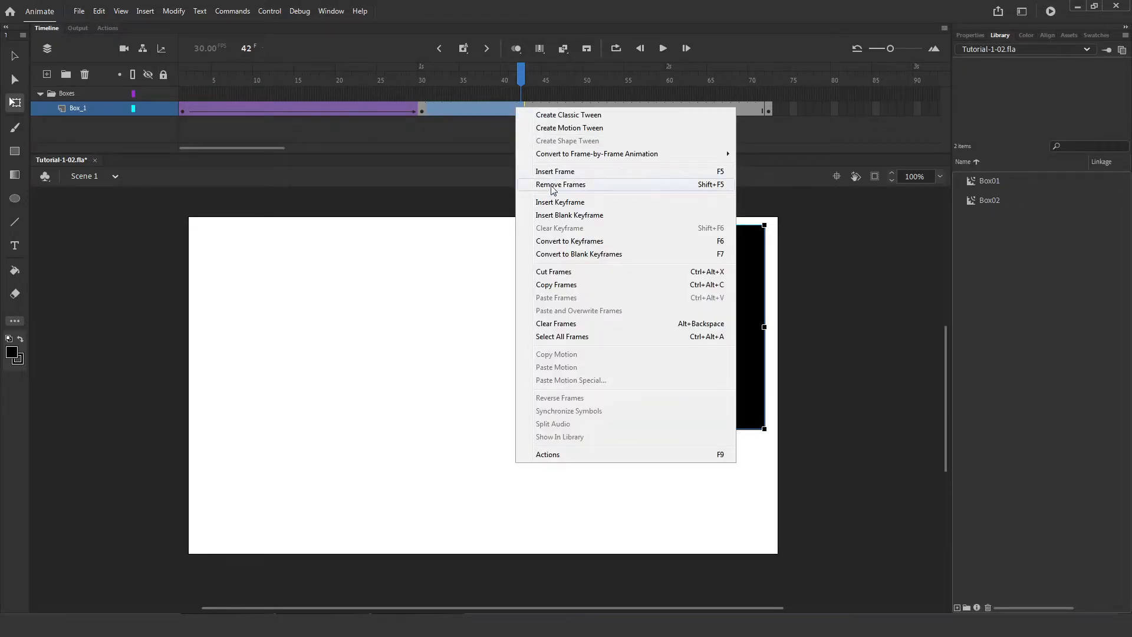
{"action": "left_click", "coordinate": [553, 184]}
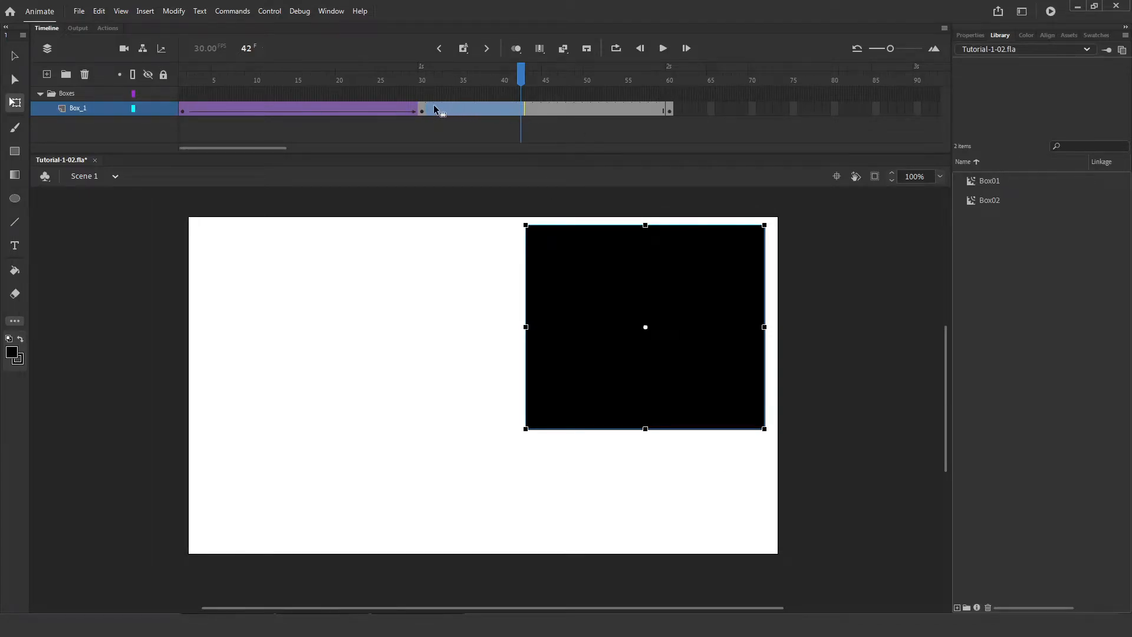
- Create a classic tween between the keyframes at frames 30 and 60 and play the animation from frame 1
{"action": "right_click", "coordinate": [521, 111]}
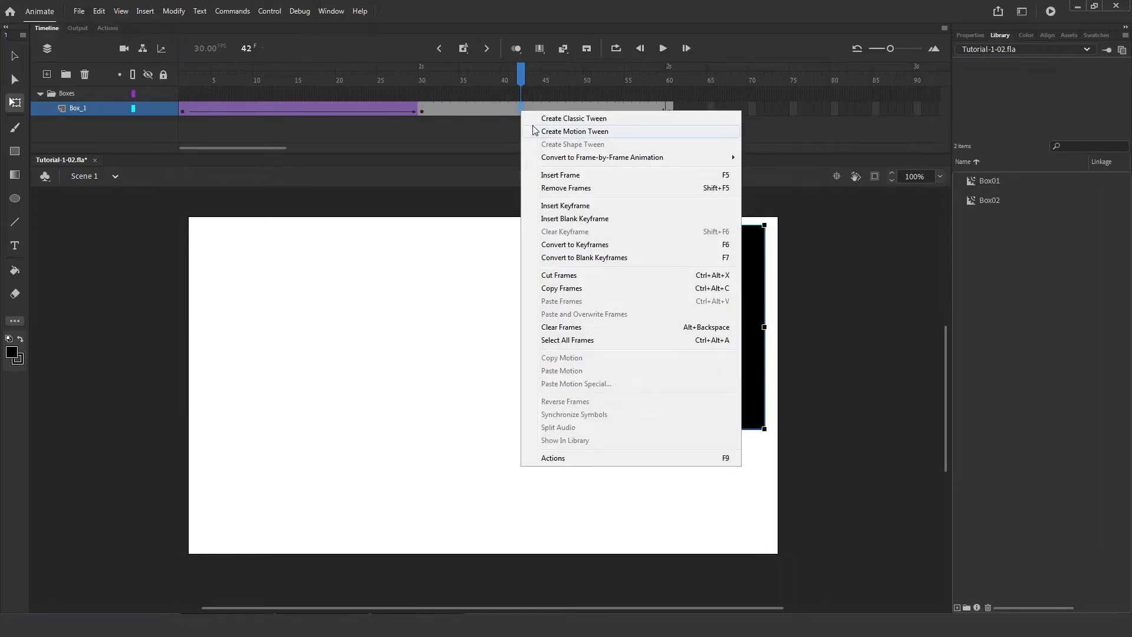
{"action": "left_click", "coordinate": [534, 120]}
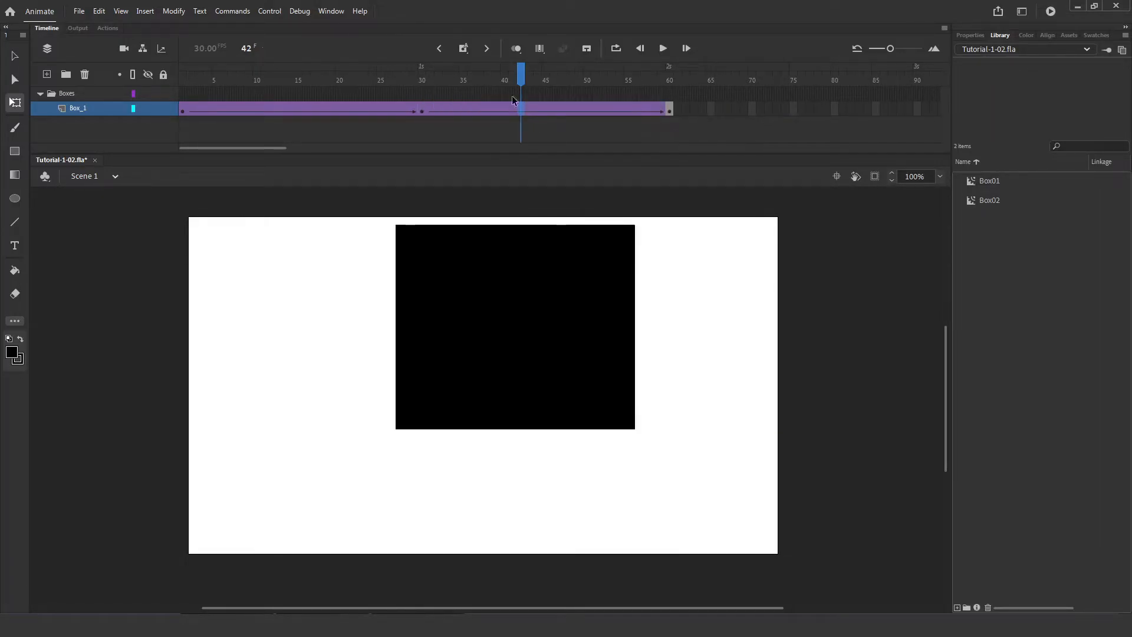
{"action": "left_click_drag", "start_coordinate": [521, 77], "coordinate": [154, 89]}
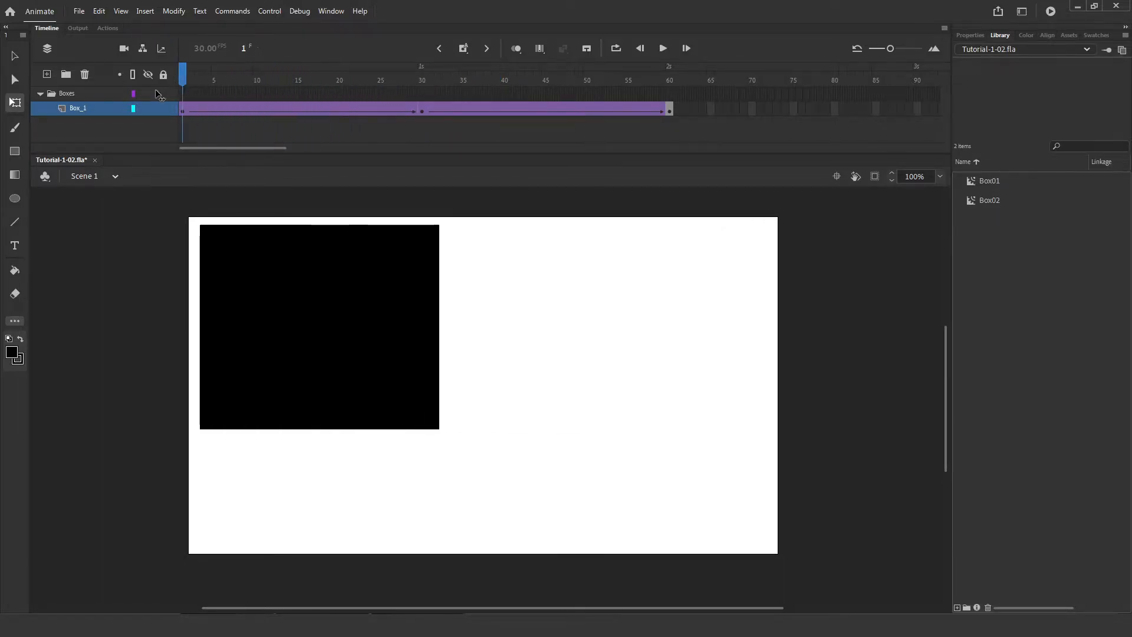
{"action": "key", "text": "Return"}
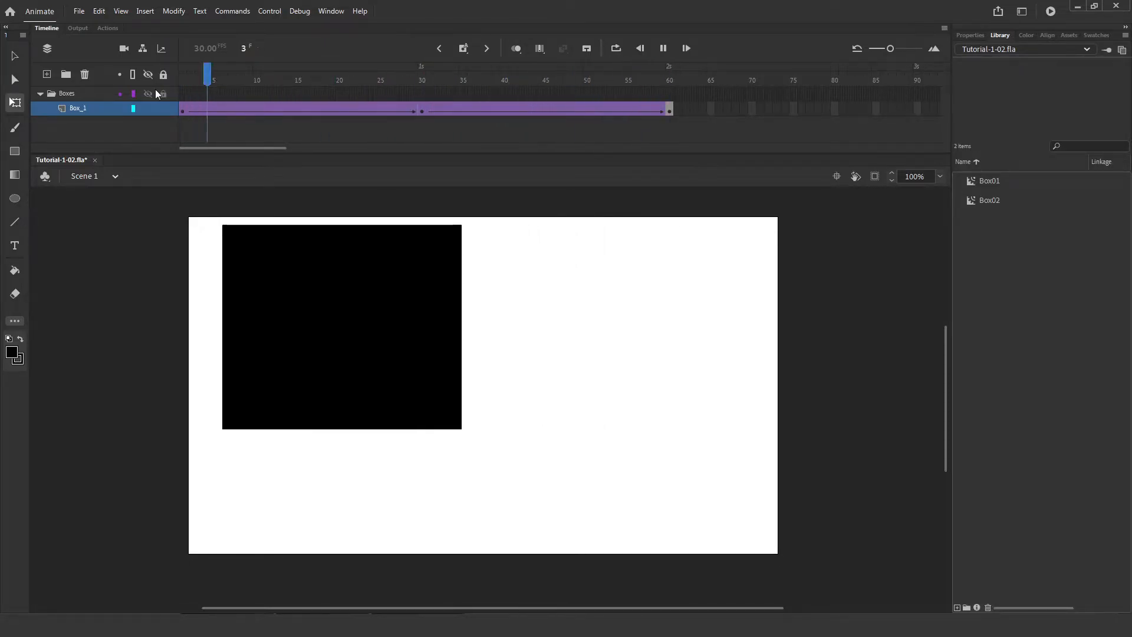
{"action": "key", "text": "Return"}
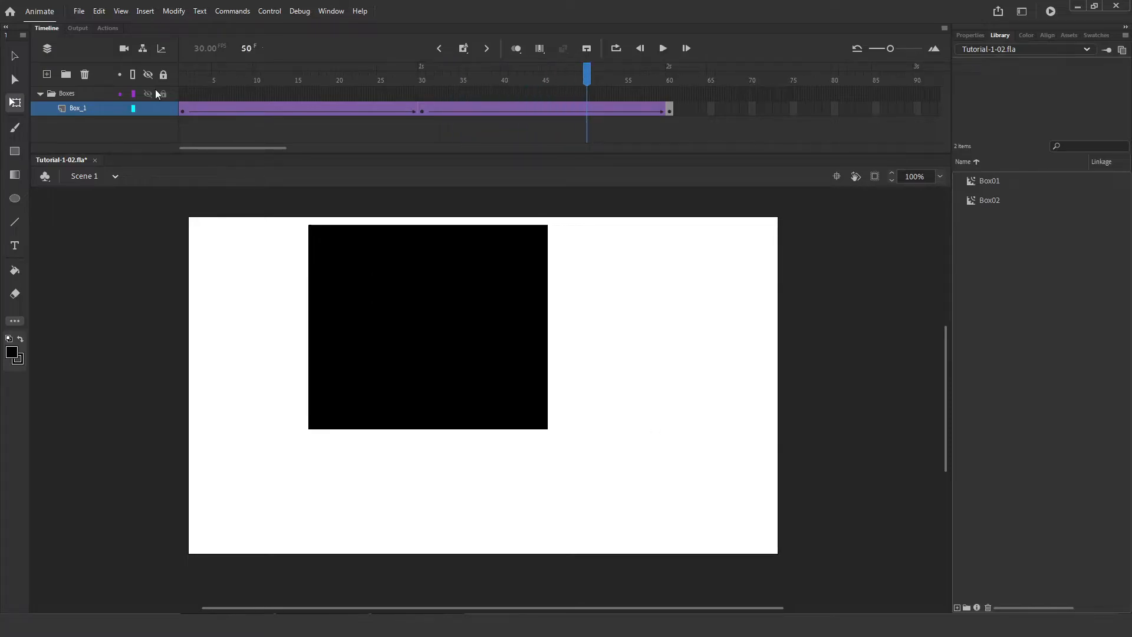
- Insert frames inside the first Box_1 tween until its end keyframe reaches frame 60 and the last keyframe reaches frame 90
{"action": "left_click", "coordinate": [282, 111]}
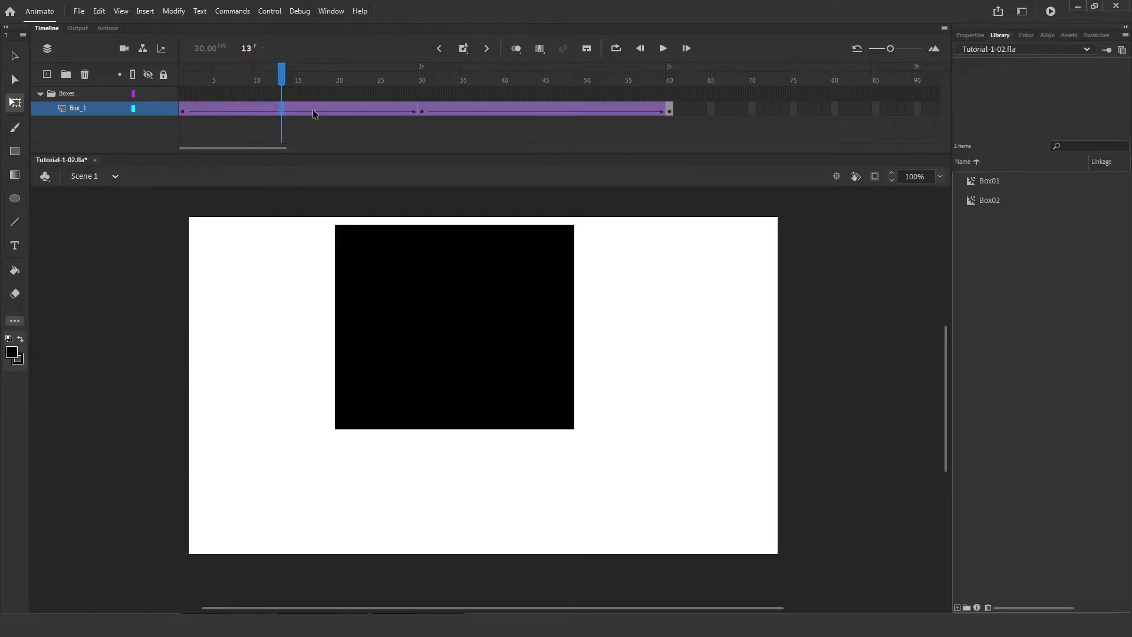
{"action": "key", "text": "F5"}
{"action": "key", "text": "F5"}
{"action": "key", "text": "F5"}
{"action": "key", "text": "F5"}
{"action": "key", "text": "F5"}
{"action": "key", "text": "F5"}
{"action": "key", "text": "F5"}
{"action": "key", "text": "F5"}
{"action": "key", "text": "F5"}
{"action": "key", "text": "F5"}
{"action": "key", "text": "F5"}
{"action": "key", "text": "F5"}
{"action": "key", "text": "F5"}
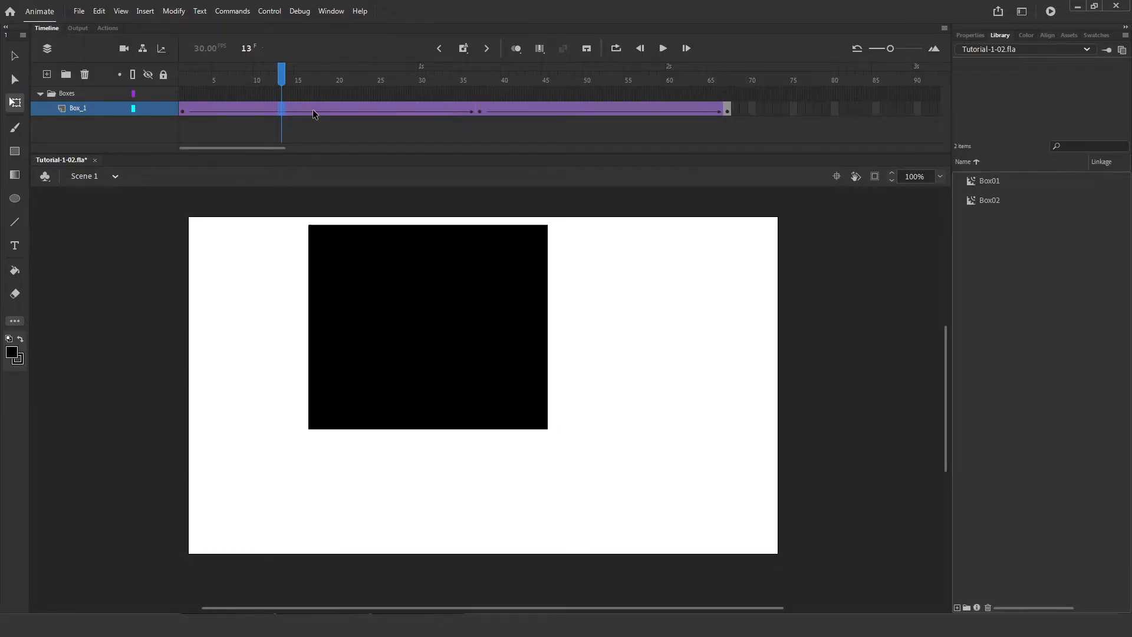
{"action": "key", "text": "F5"}
{"action": "key", "text": "F5"}
{"action": "key", "text": "F5"}
{"action": "key", "text": "F5"}
{"action": "key", "text": "F5"}
{"action": "key", "text": "F5"}
{"action": "key", "text": "F5"}
{"action": "key", "text": "F5"}
{"action": "key", "text": "F5"}
{"action": "key", "text": "F5"}
{"action": "key", "text": "F5"}
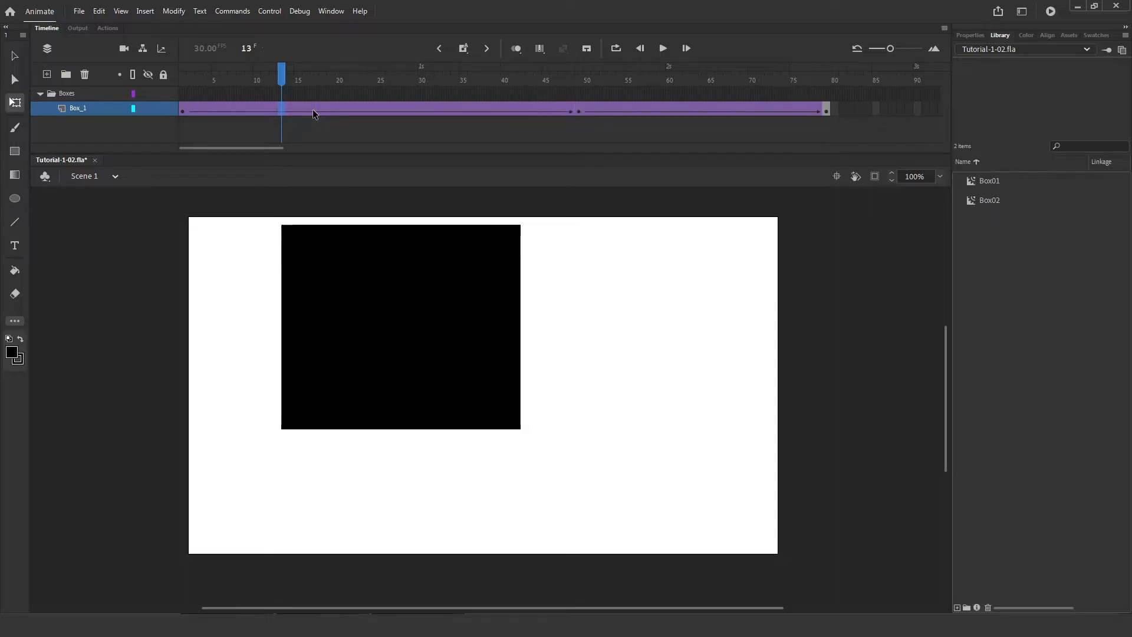
{"action": "key", "text": "F5"}
{"action": "key", "text": "F5"}
{"action": "key", "text": "F5"}
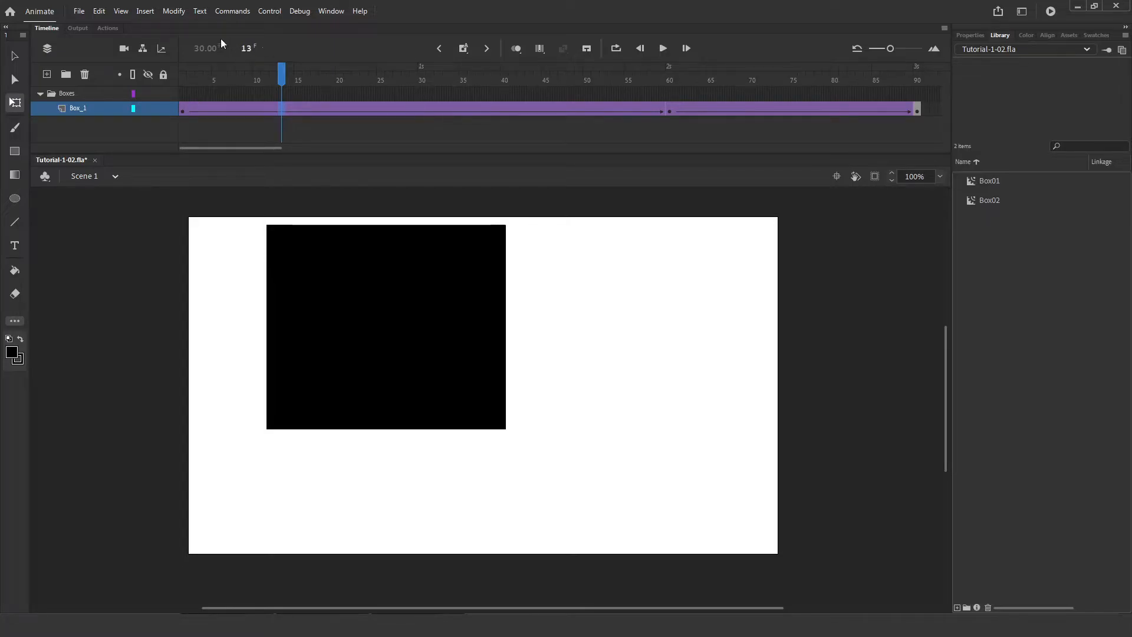
- Remove frames from the second Box_1 tween until the last keyframe sits at frame 79, keeping the middle keyframe at frame 60
{"action": "mouse_move", "coordinate": [283, 77]}
{"action": "left_mouse_down"}
{"action": "mouse_move", "coordinate": [199, 82]}
{"action": "mouse_move", "coordinate": [187, 97]}
{"action": "mouse_move", "coordinate": [273, 79]}
{"action": "left_mouse_up"}
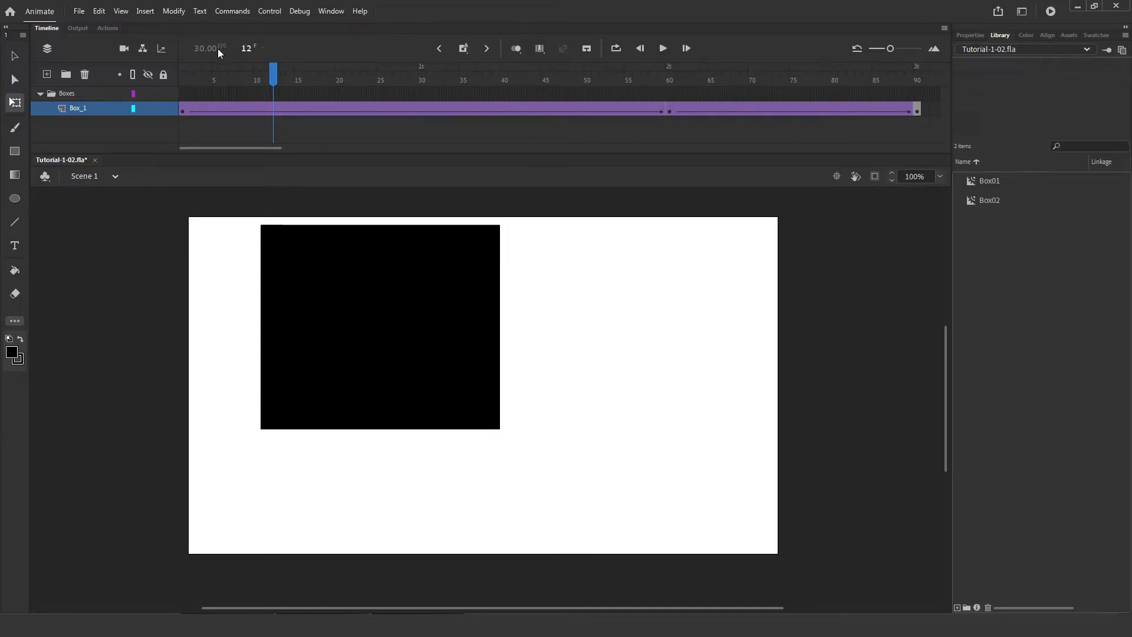
{"action": "left_click_drag", "start_coordinate": [716, 109], "coordinate": [193, 95]}
{"action": "key", "text": "shift+F5"}
{"action": "key", "text": "shift+F5"}
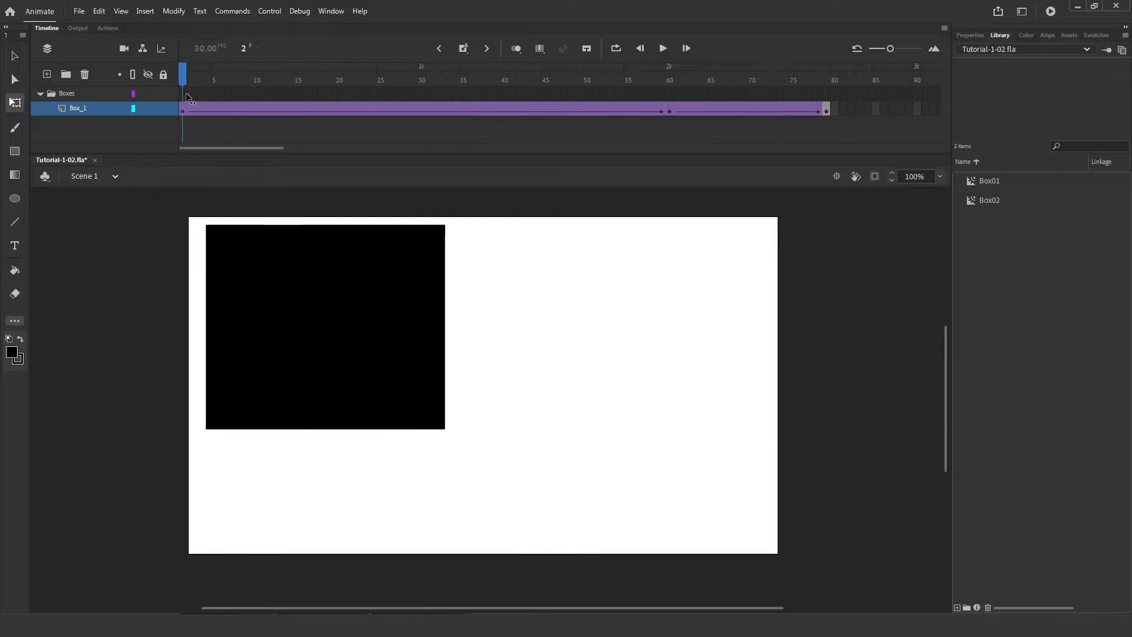
- Play the animation repeatedly to compare the box's movement before and after the frame 60 keyframe
{"action": "key", "text": "Return"}
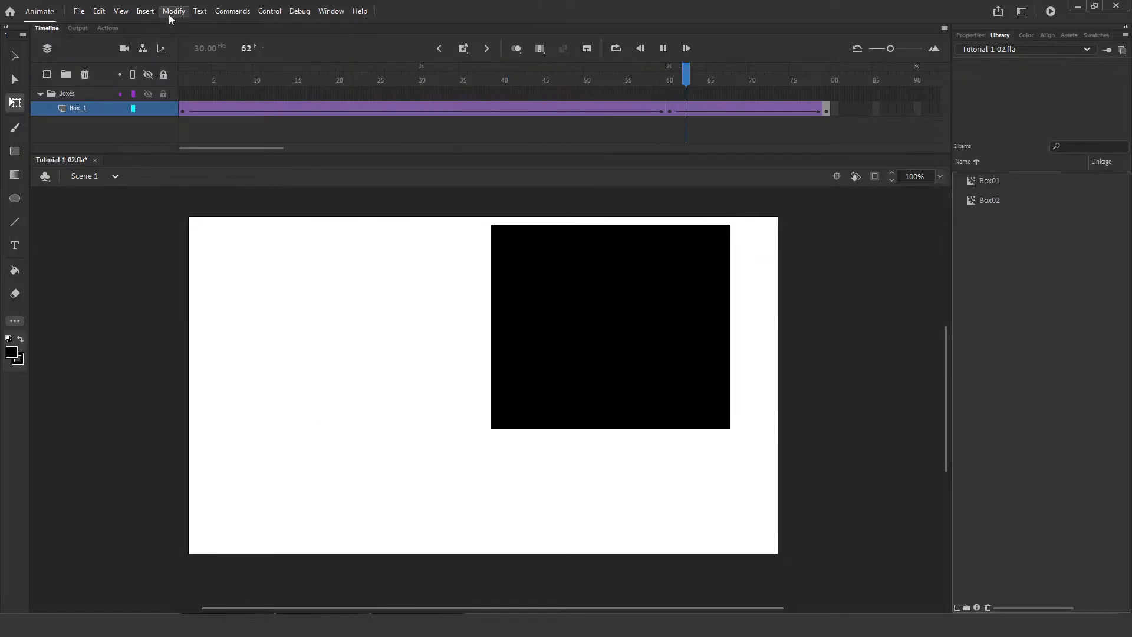
{"action": "key", "text": "Return"}
{"action": "key", "text": "Return"}
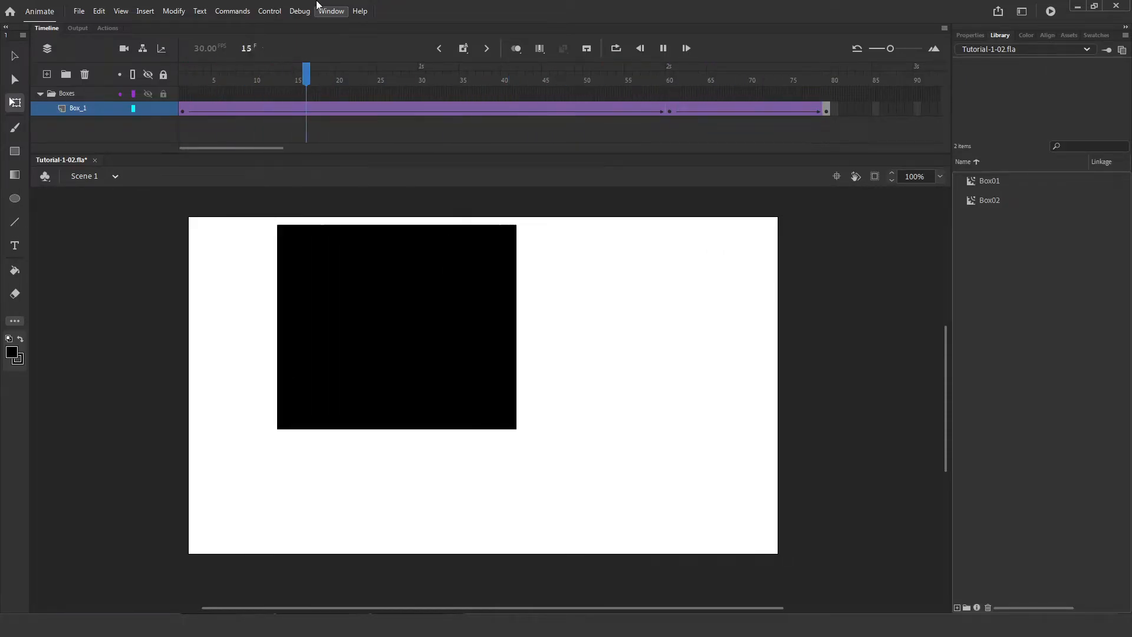
{"action": "left_click", "coordinate": [671, 111]}
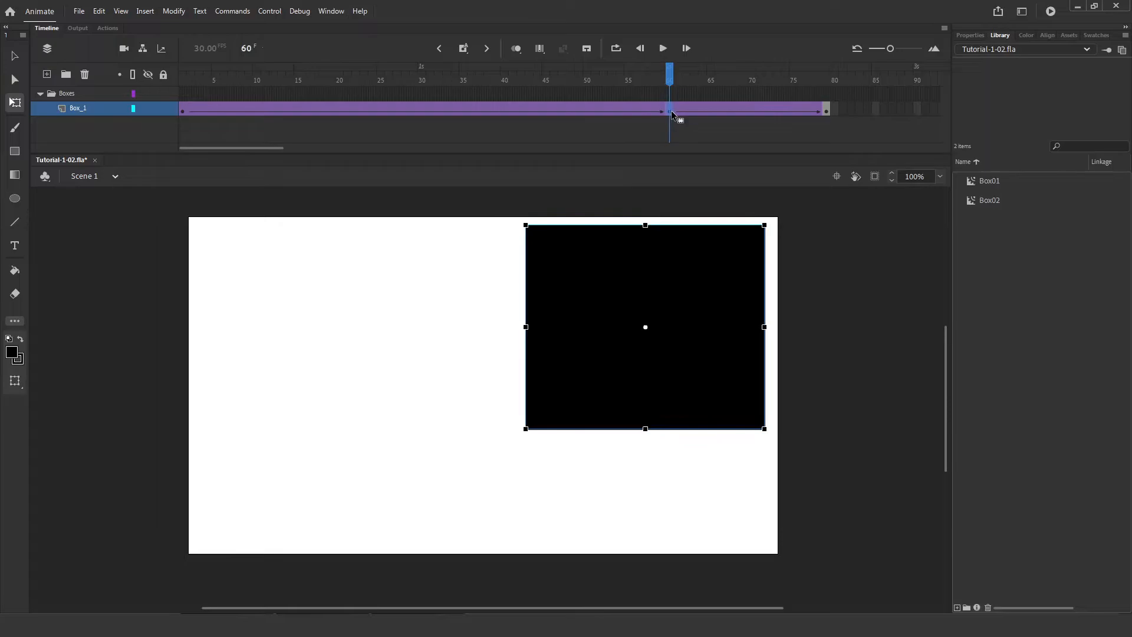
{"action": "left_click", "coordinate": [310, 112]}
{"action": "key", "text": "Return"}
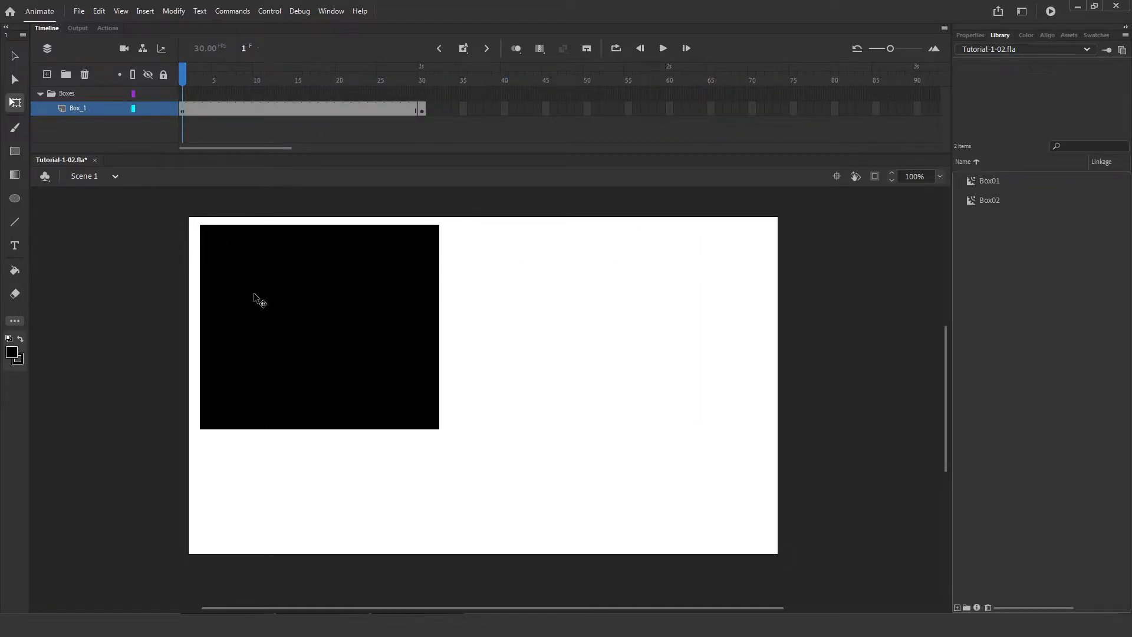
- Create a classic tween between the Box_1 keyframes at frames 1 and 30, accepting conversion of the raw box shapes to symbols
{"action": "left_click", "coordinate": [222, 297]}
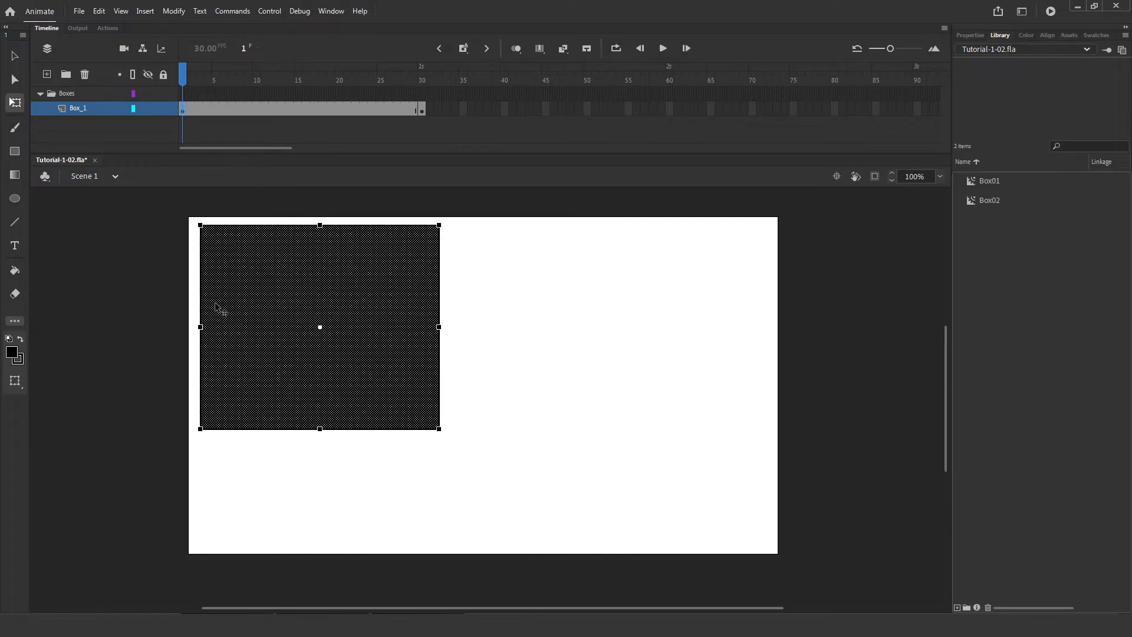
{"action": "left_click_drag", "start_coordinate": [184, 455], "coordinate": [507, 219]}
{"action": "left_click", "coordinate": [480, 242]}
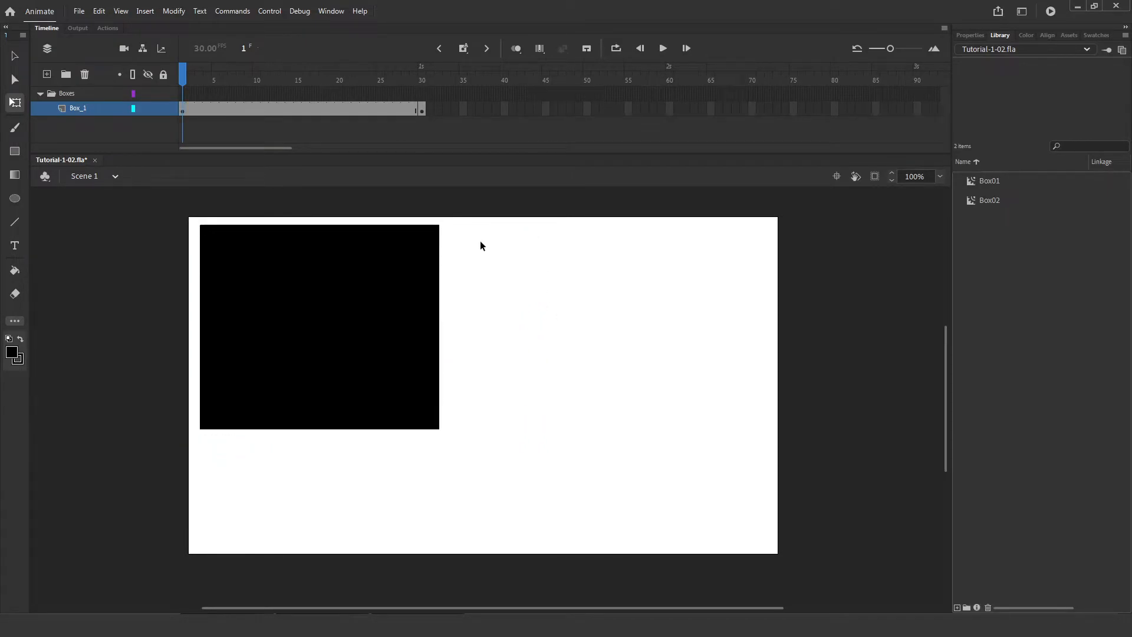
{"action": "left_click", "coordinate": [422, 114]}
{"action": "right_click", "coordinate": [323, 110]}
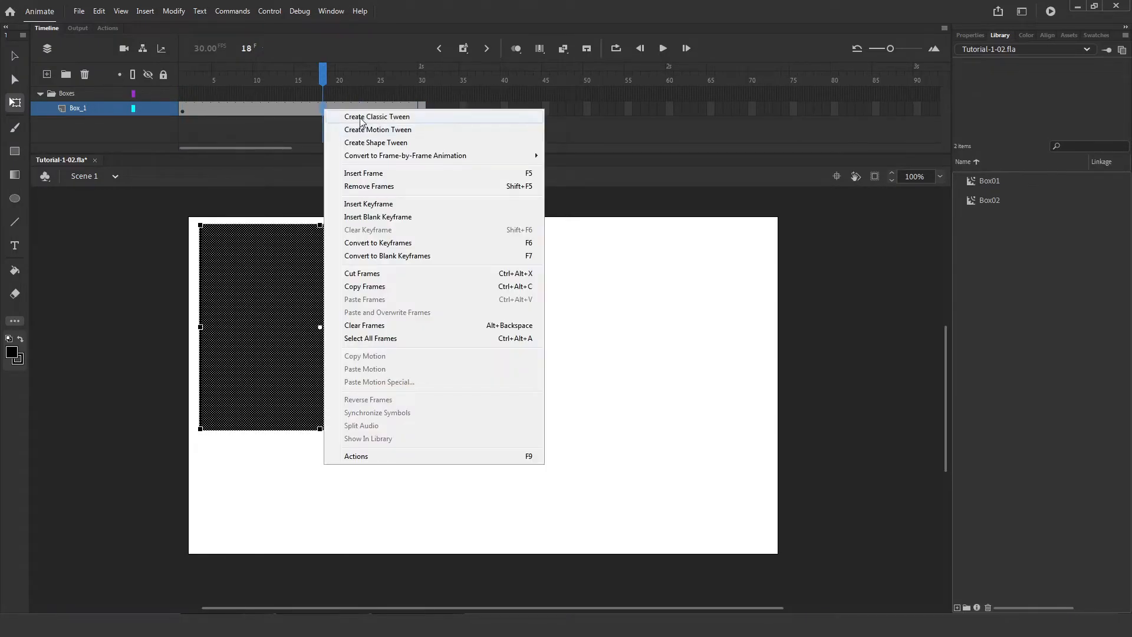
{"action": "left_click", "coordinate": [361, 117]}
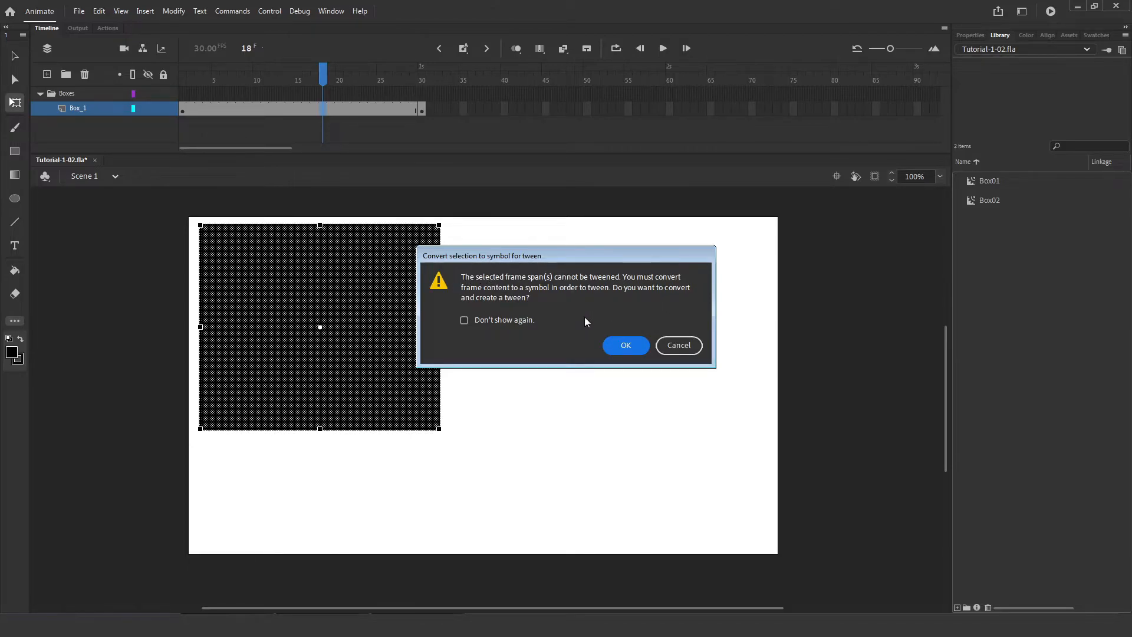
{"action": "left_click", "coordinate": [625, 347]}
- Check the keyframes at frames 1 and 30 and inspect the Tween 1 and Tween 2 symbols in the library
{"action": "left_click", "coordinate": [181, 109]}
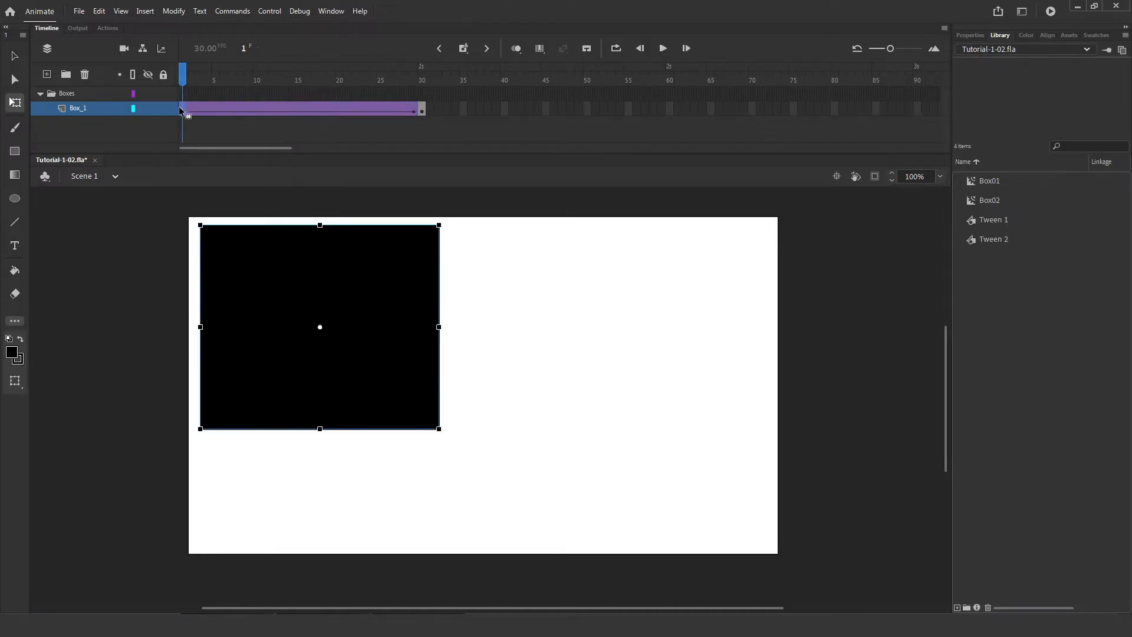
{"action": "left_click", "coordinate": [421, 110]}
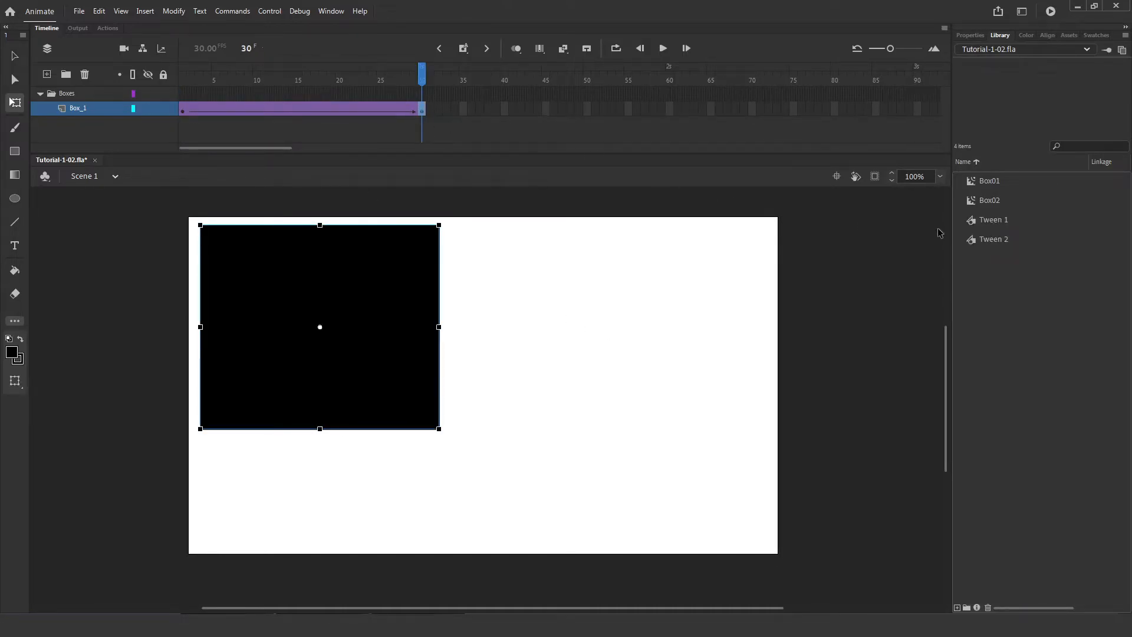
{"action": "left_click", "coordinate": [1002, 222]}
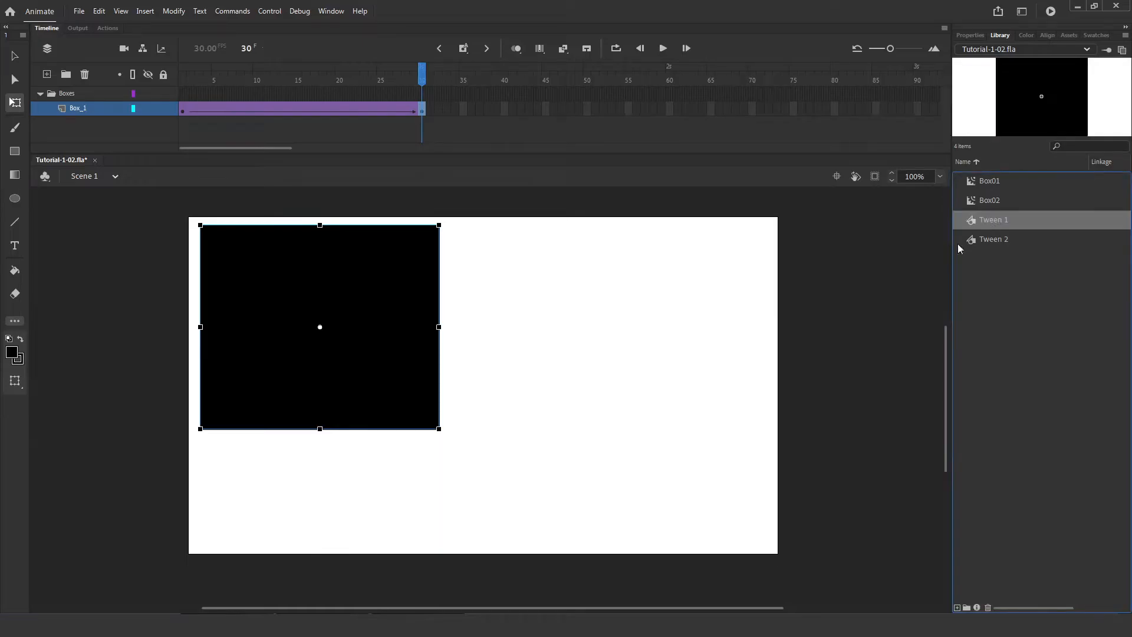
{"action": "left_click", "coordinate": [991, 241]}
{"action": "left_click", "coordinate": [988, 222]}
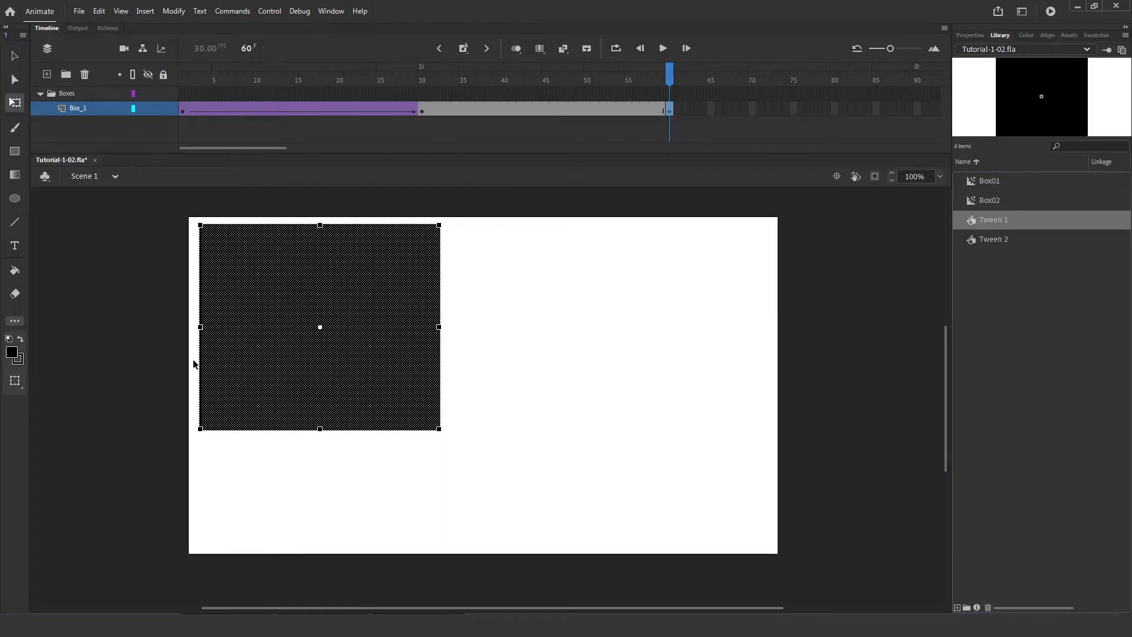
- Create a classic tween between the keyframes at frames 30 and 60, accepting conversion of the raw shape to a symbol
{"action": "right_click", "coordinate": [470, 110]}
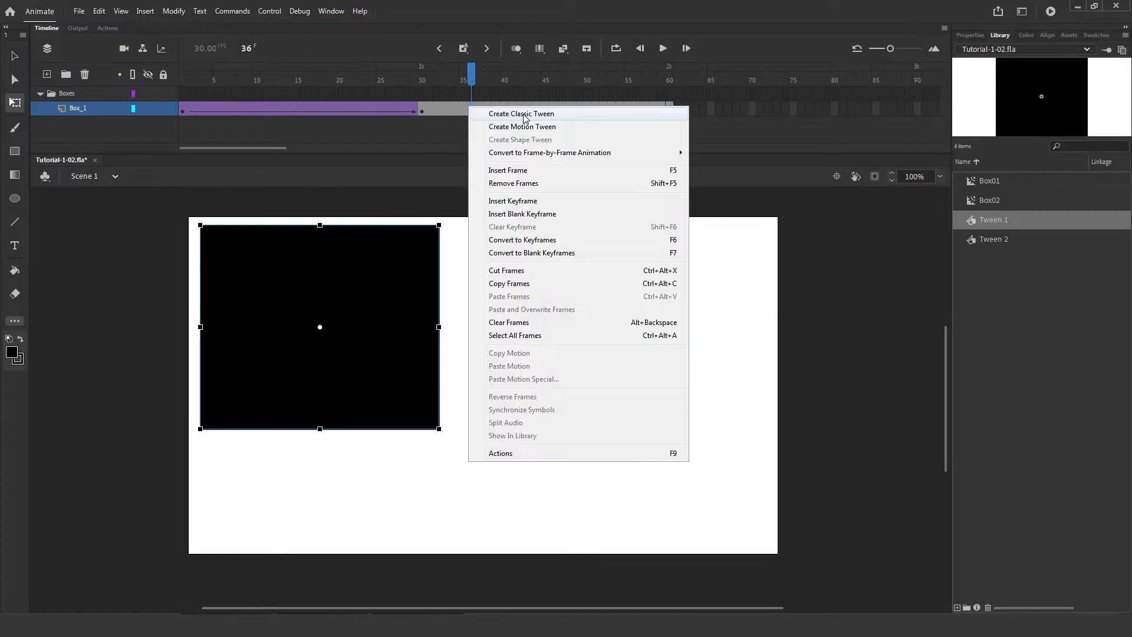
{"action": "left_click", "coordinate": [523, 114]}
{"action": "left_click", "coordinate": [622, 344]}
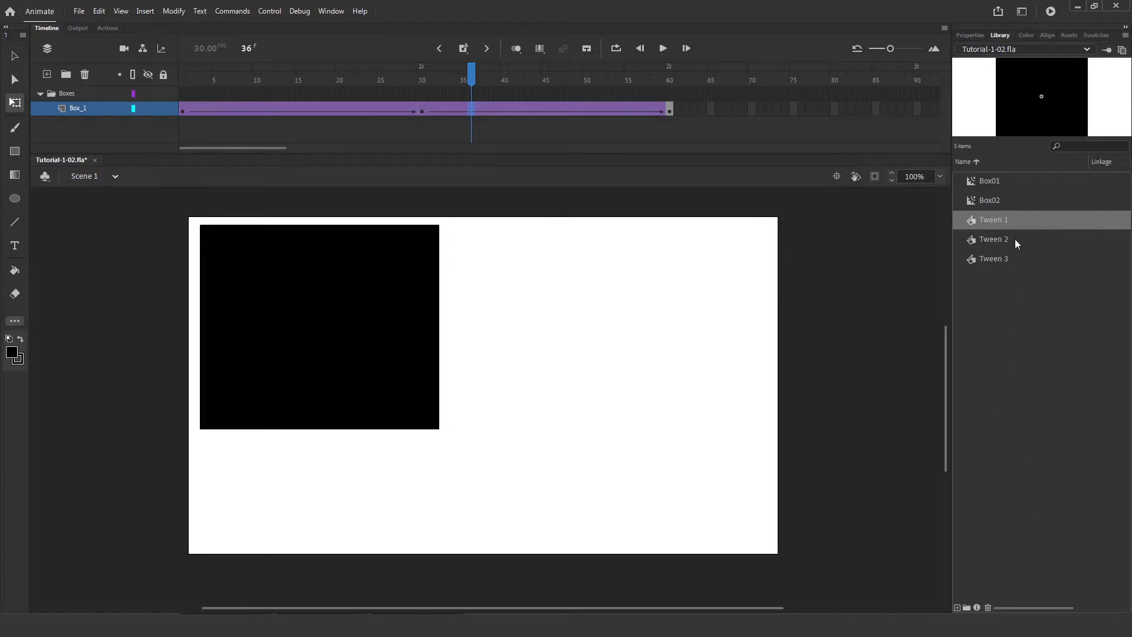
- Move the box on the frame 30 keyframe to the stage's lower-right corner and scrub back through the first tween
{"action": "left_click", "coordinate": [422, 111]}
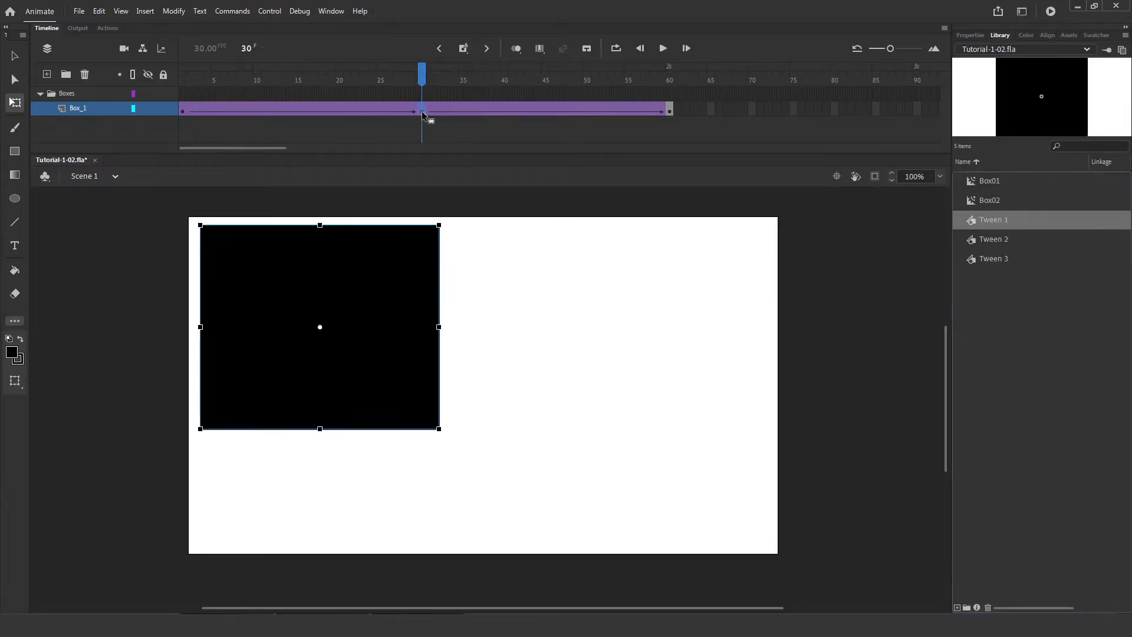
{"action": "left_click_drag", "start_coordinate": [416, 259], "coordinate": [706, 403]}
{"action": "left_click_drag", "start_coordinate": [422, 76], "coordinate": [224, 144]}
{"action": "left_click", "coordinate": [422, 110]}
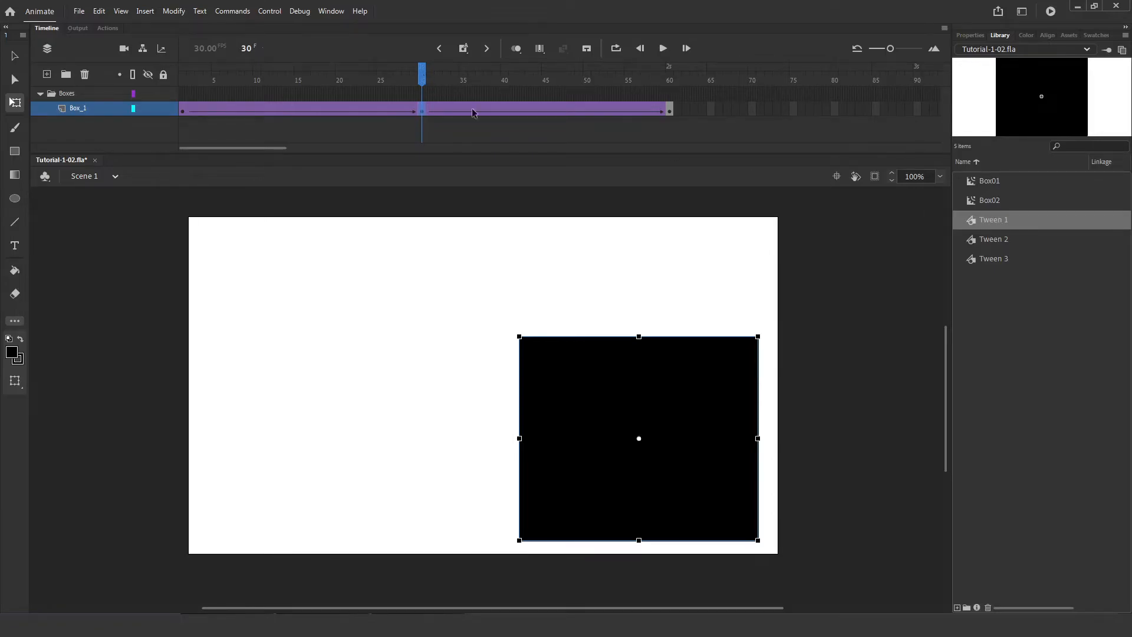
- Delete the Tween 1, Tween 2 and Tween 3 symbols from the library
{"action": "left_click", "coordinate": [1002, 258]}
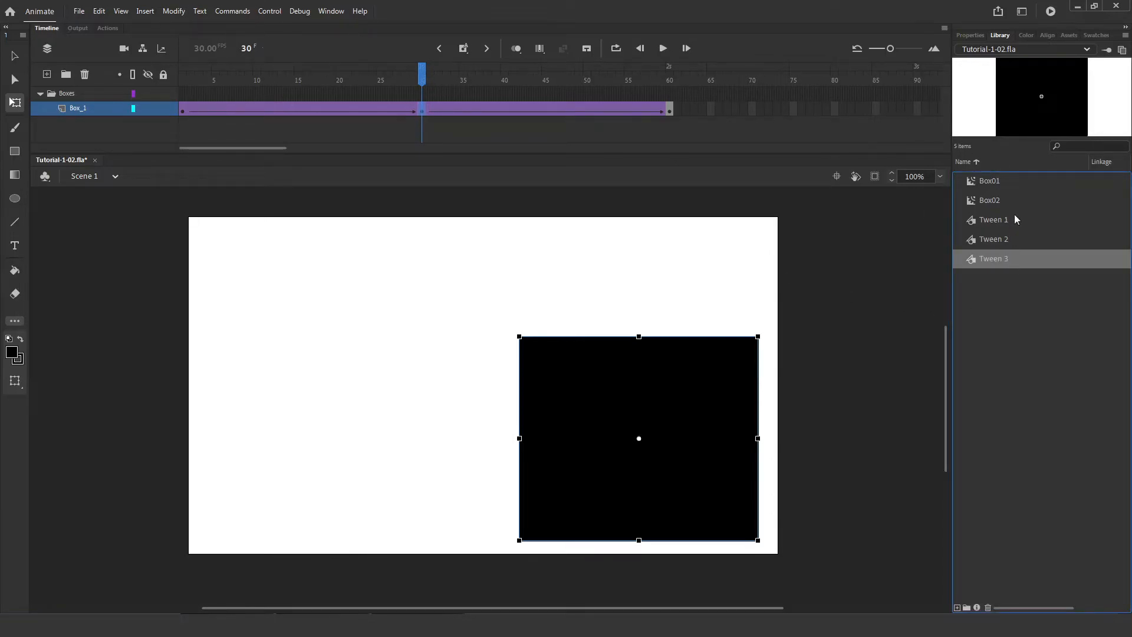
{"action": "left_click", "coordinate": [1013, 221]}
{"action": "left_click", "coordinate": [1010, 257], "text": "shift"}
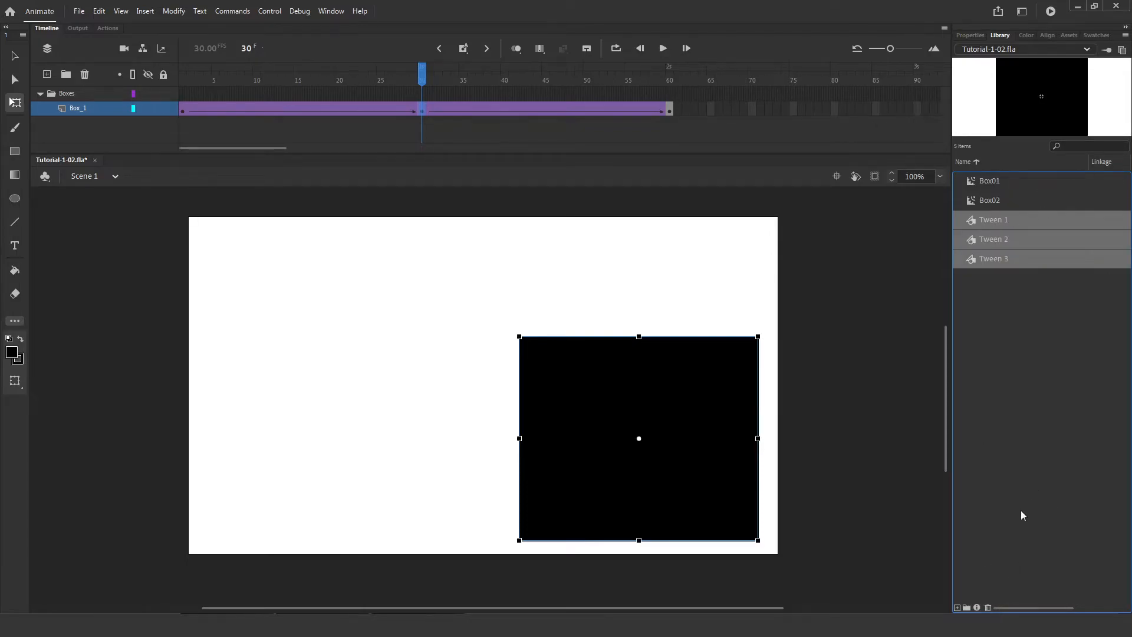
{"action": "left_click", "coordinate": [988, 608]}
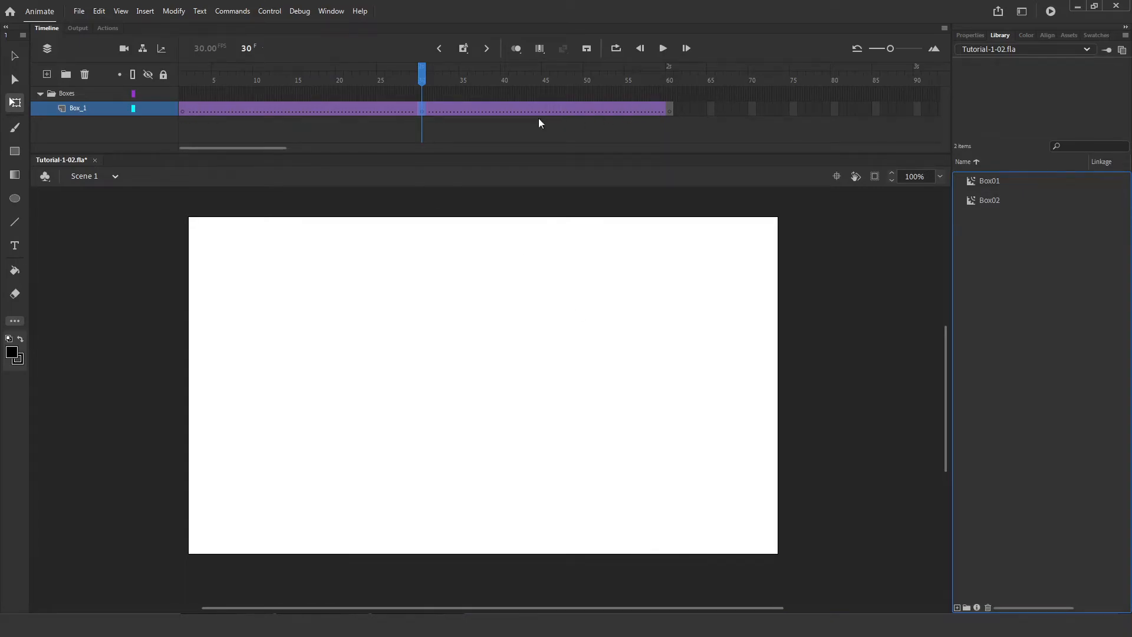
- Place the Box01 library symbol in the upper-left part of the stage for the Box_1 keyframes at frames 1 and 30
{"action": "left_click", "coordinate": [989, 187]}
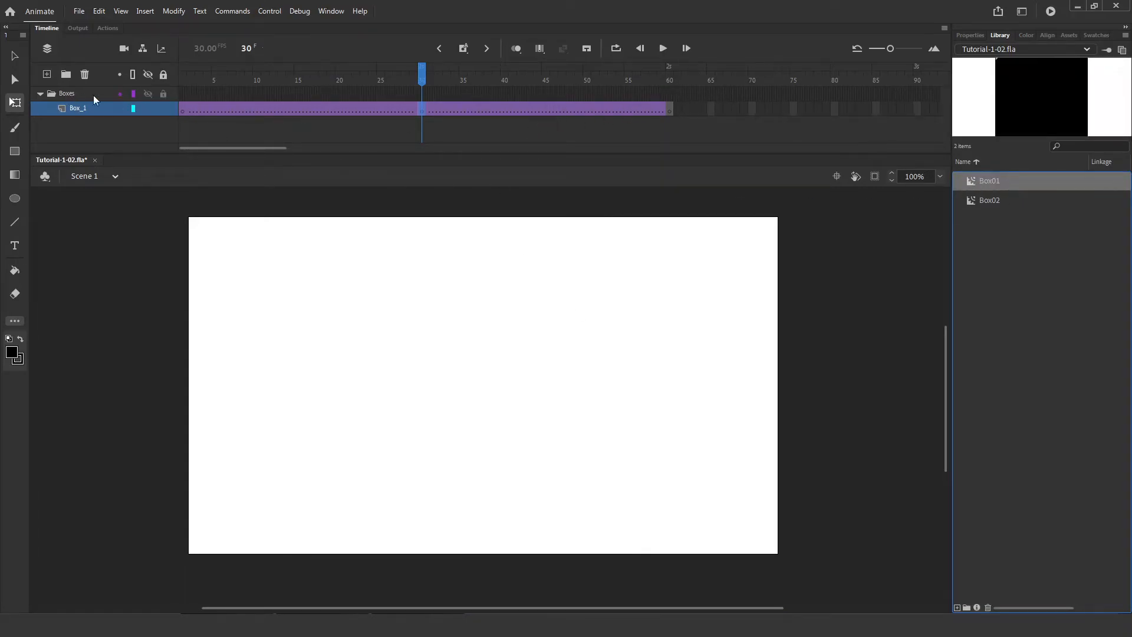
{"action": "left_click", "coordinate": [182, 108]}
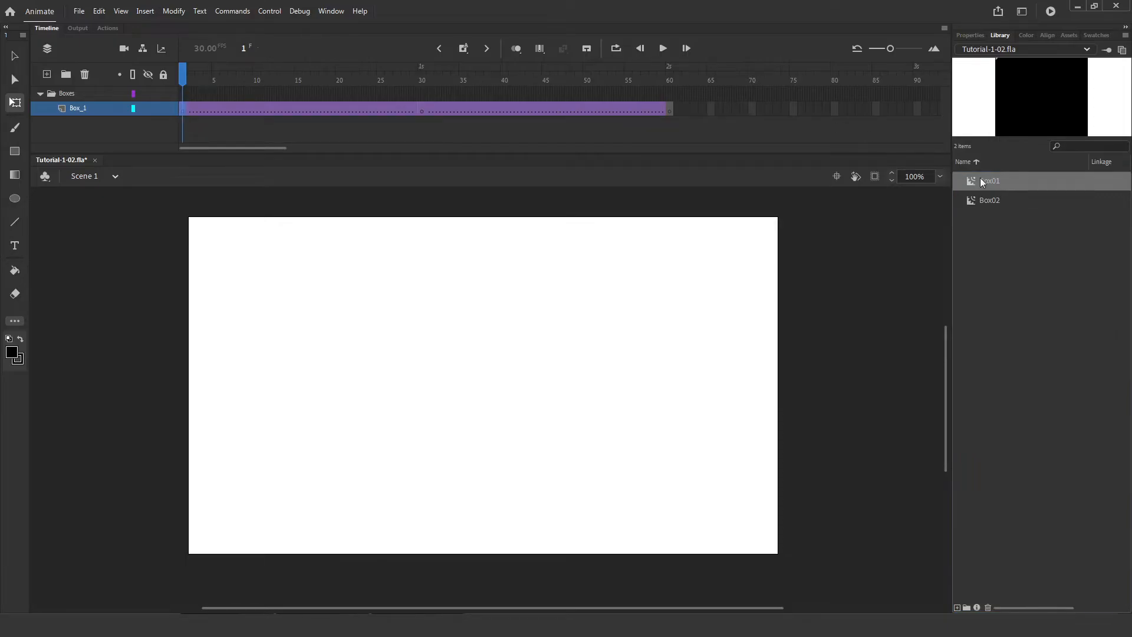
{"action": "left_click", "coordinate": [422, 109]}
{"action": "left_click_drag", "start_coordinate": [1000, 188], "coordinate": [364, 344]}
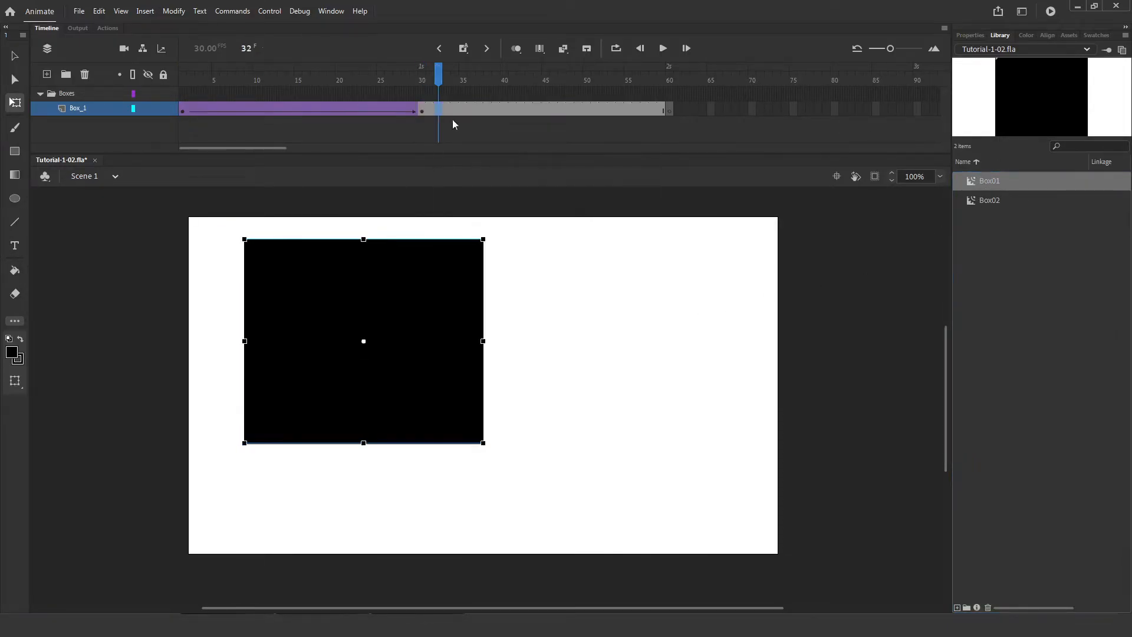
- Move the box on the frame 60 keyframe to the lower-right part of the stage
{"action": "left_click", "coordinate": [422, 110]}
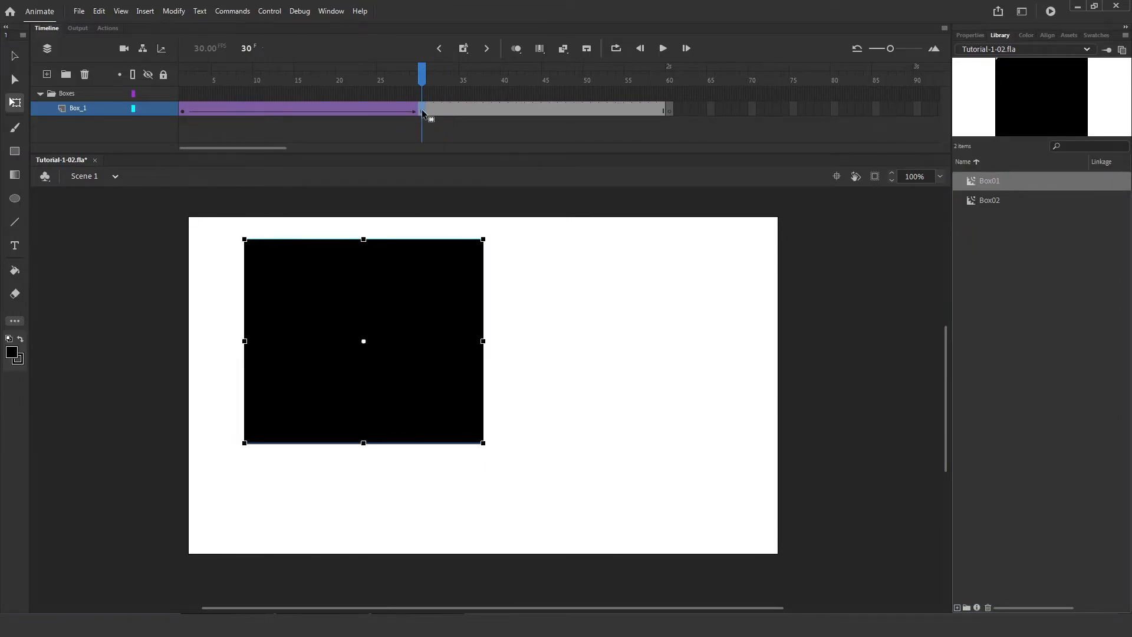
{"action": "left_click", "coordinate": [670, 109]}
{"action": "left_click_drag", "start_coordinate": [399, 309], "coordinate": [637, 381]}
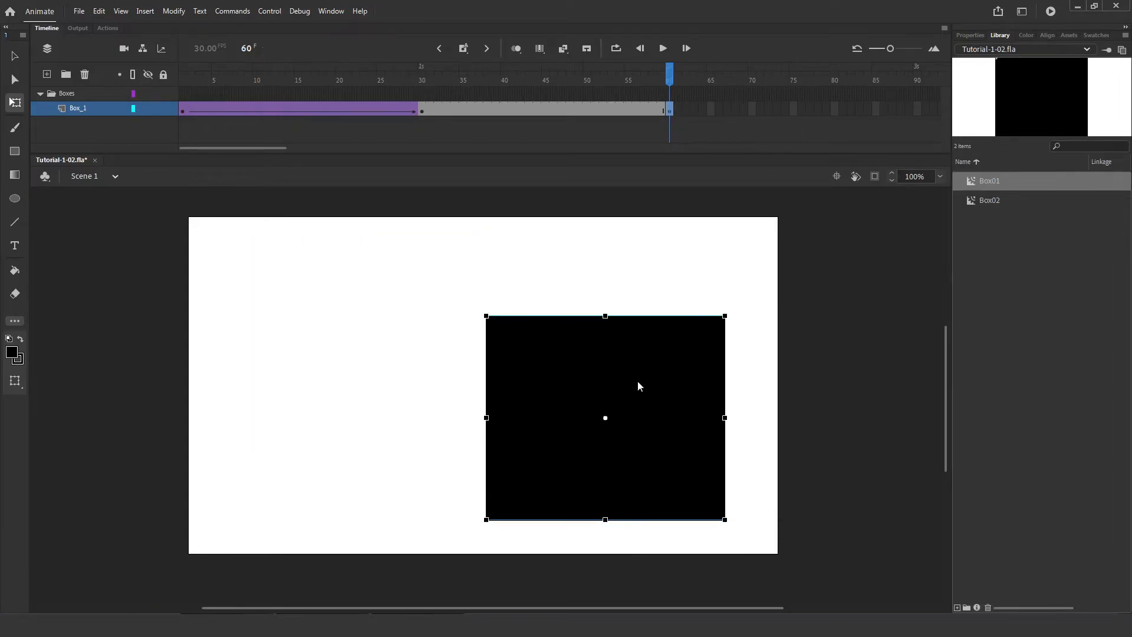
- Break apart the Box01 instance on frame 60 into a raw shape
{"action": "right_click", "coordinate": [638, 381]}
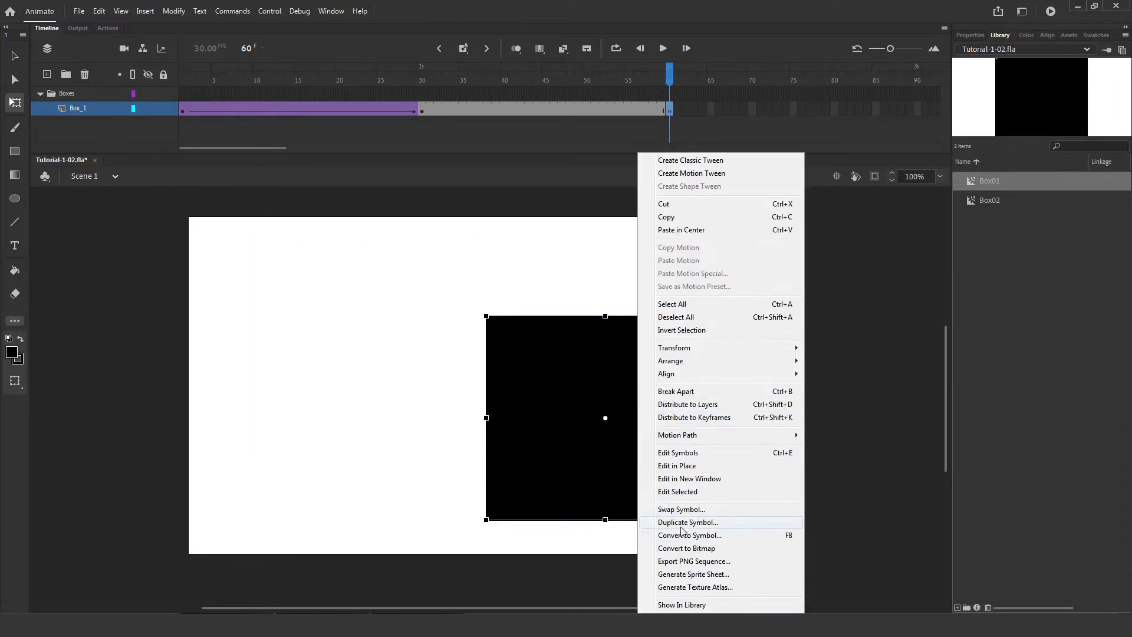
{"action": "right_click", "coordinate": [580, 368]}
{"action": "left_click", "coordinate": [622, 392]}
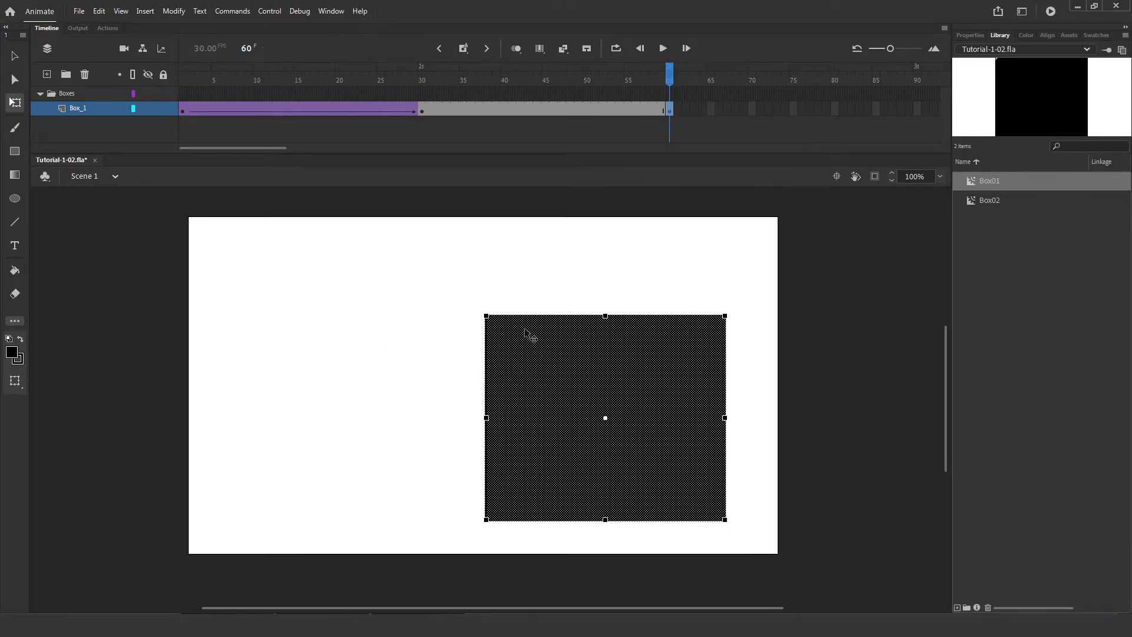
- Compare the box on the frame 30 keyframe with the box on the frame 60 keyframe
{"action": "left_click", "coordinate": [422, 108]}
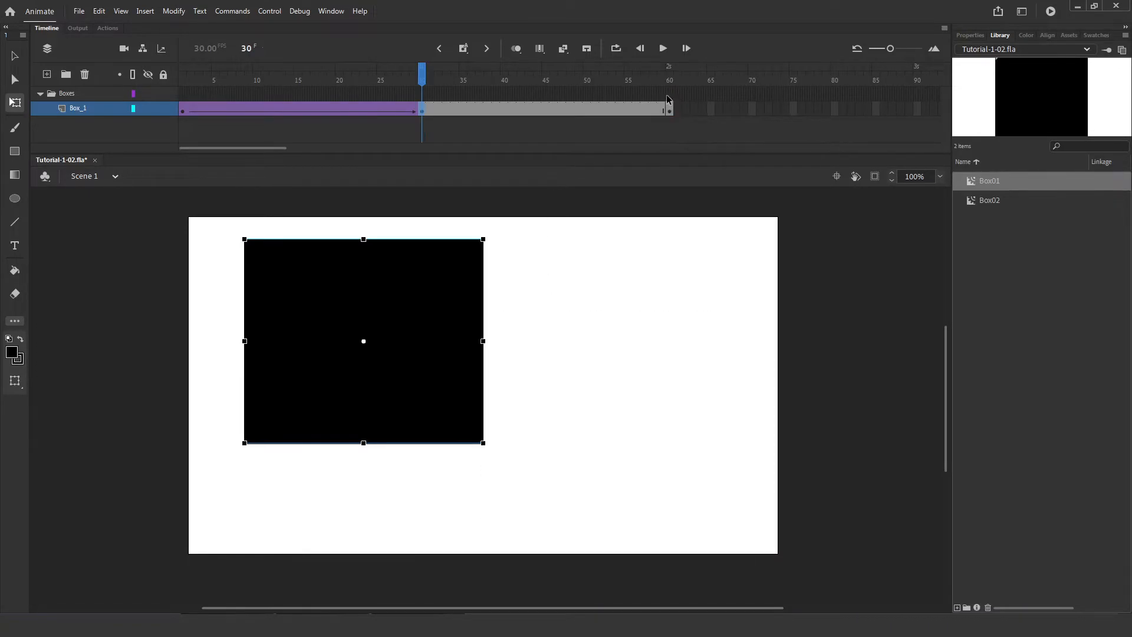
{"action": "left_click", "coordinate": [670, 97]}
{"action": "left_click", "coordinate": [423, 101]}
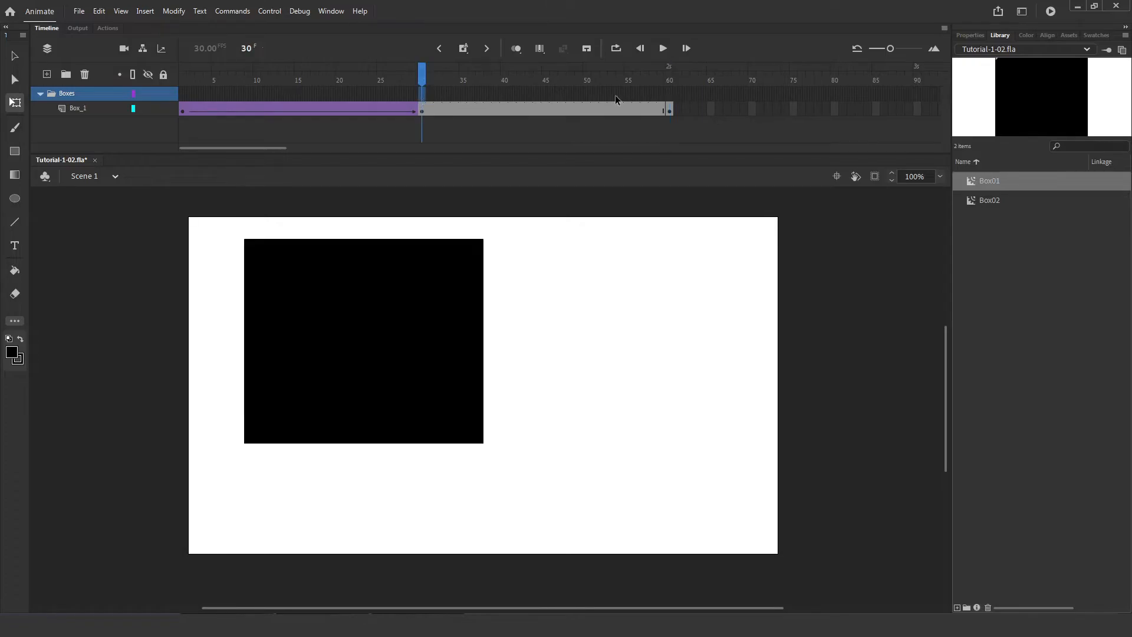
{"action": "left_click", "coordinate": [671, 99]}
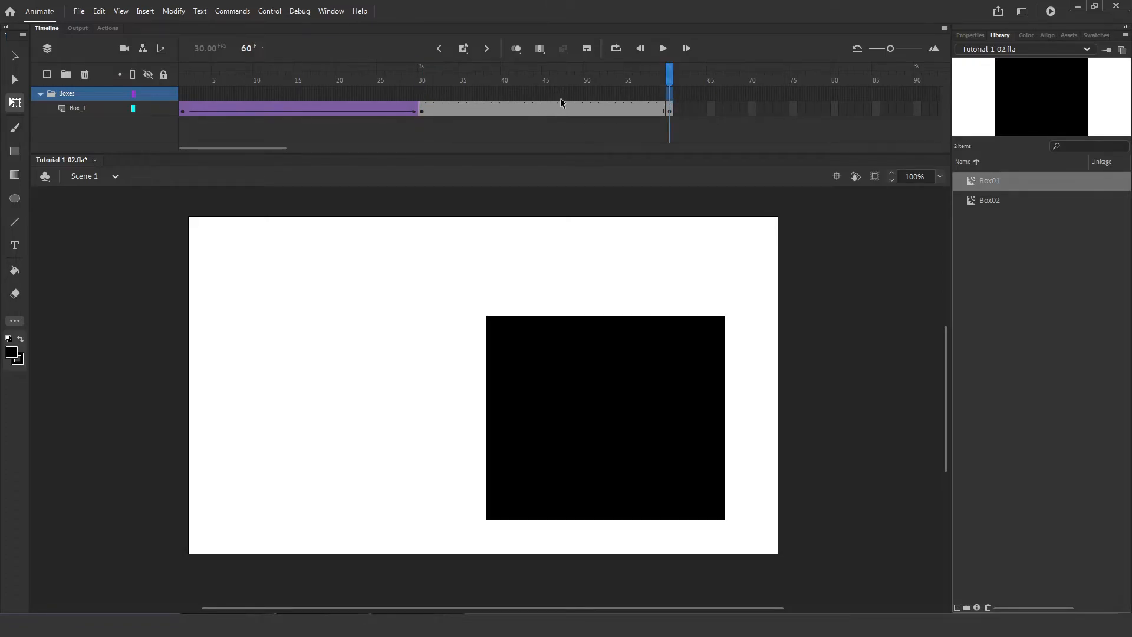
- Create a classic tween between frames 30 and 60 of Box_1, accepting the conversion to a symbol, and check frame 60
{"action": "left_click", "coordinate": [559, 107]}
{"action": "right_click", "coordinate": [560, 109]}
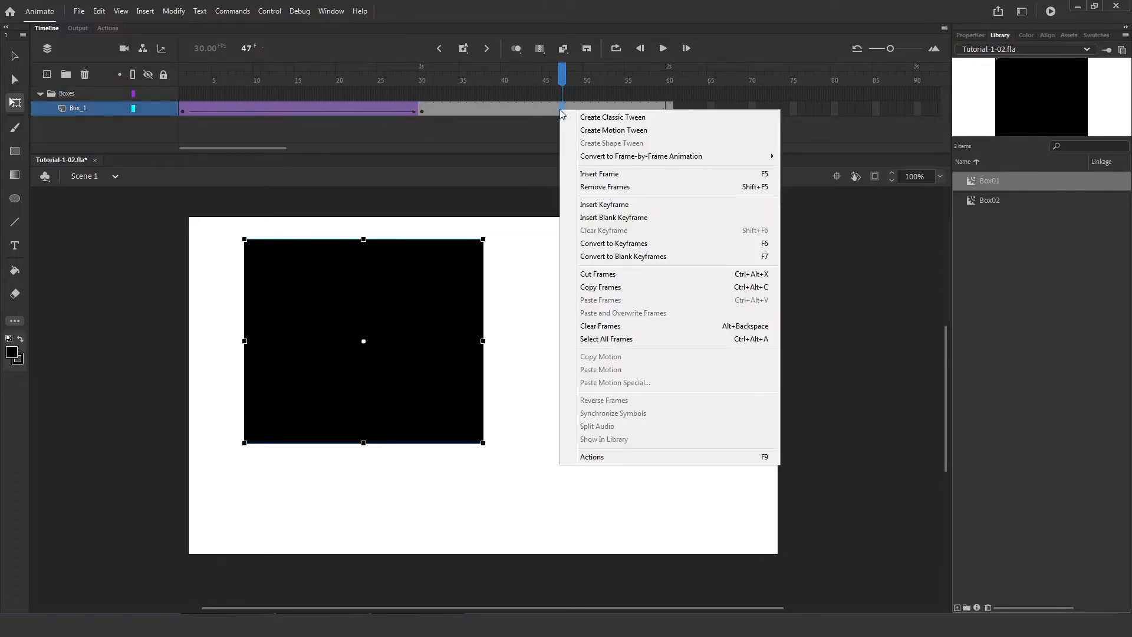
{"action": "left_click", "coordinate": [587, 130]}
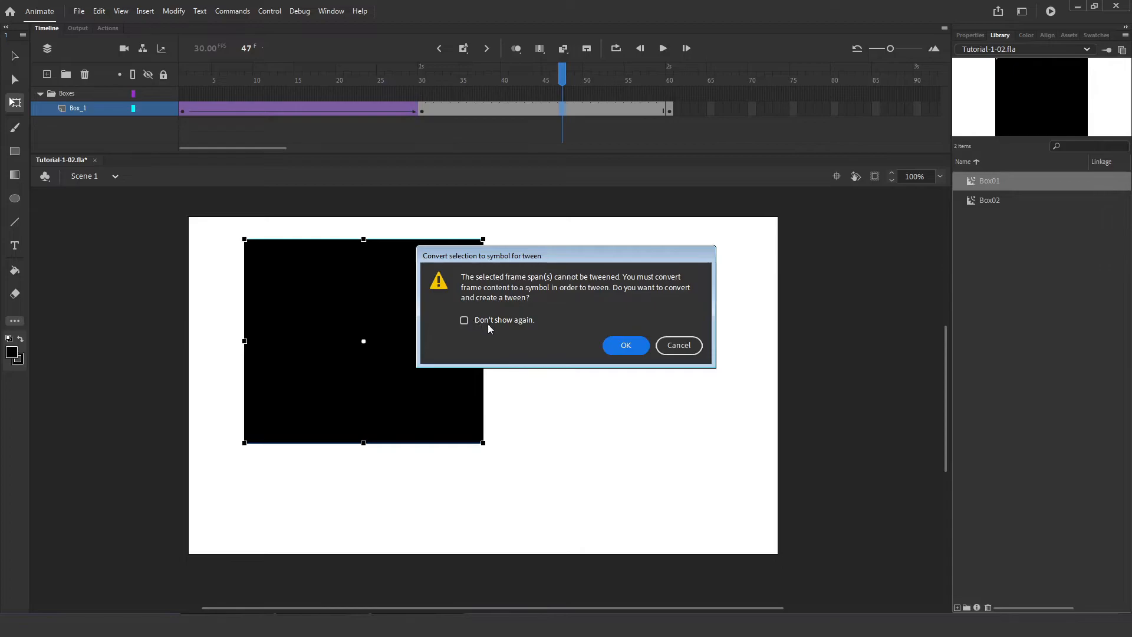
{"action": "left_click", "coordinate": [625, 346]}
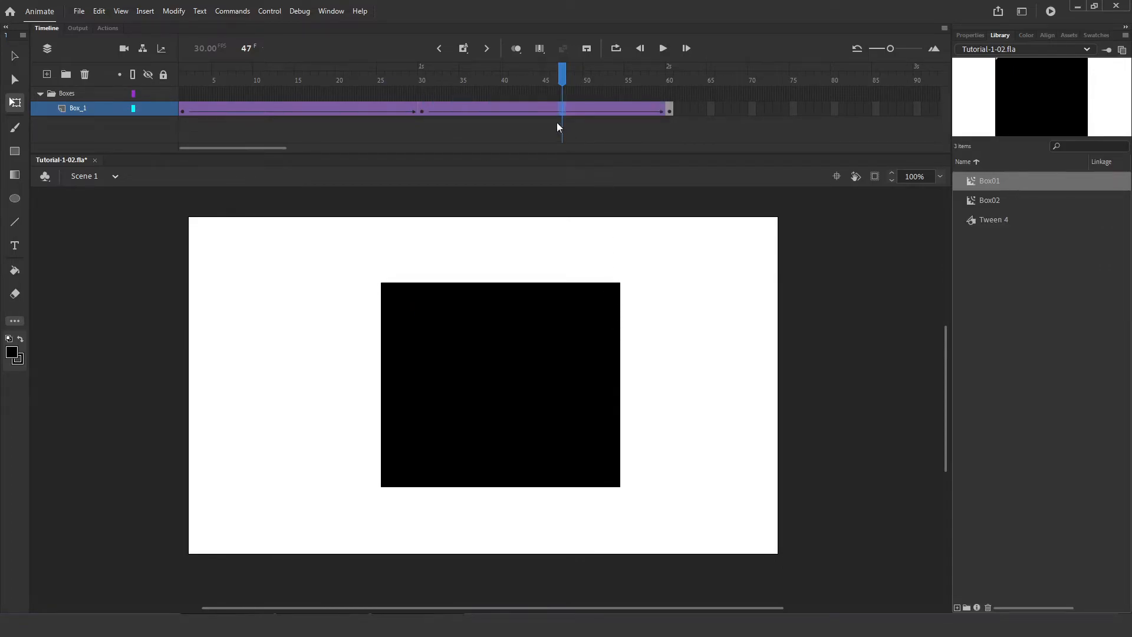
{"action": "left_click_drag", "start_coordinate": [560, 81], "coordinate": [672, 131]}
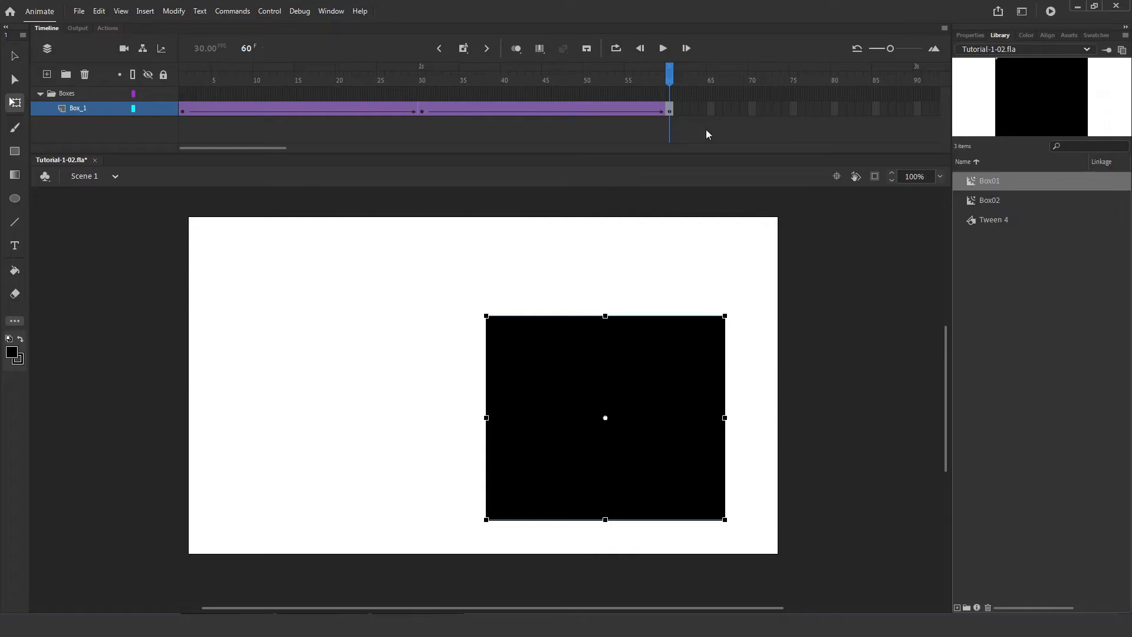
- Compare the previews of the Tween 4, Box02 and Box01 symbols in the library
{"action": "left_click", "coordinate": [1001, 219]}
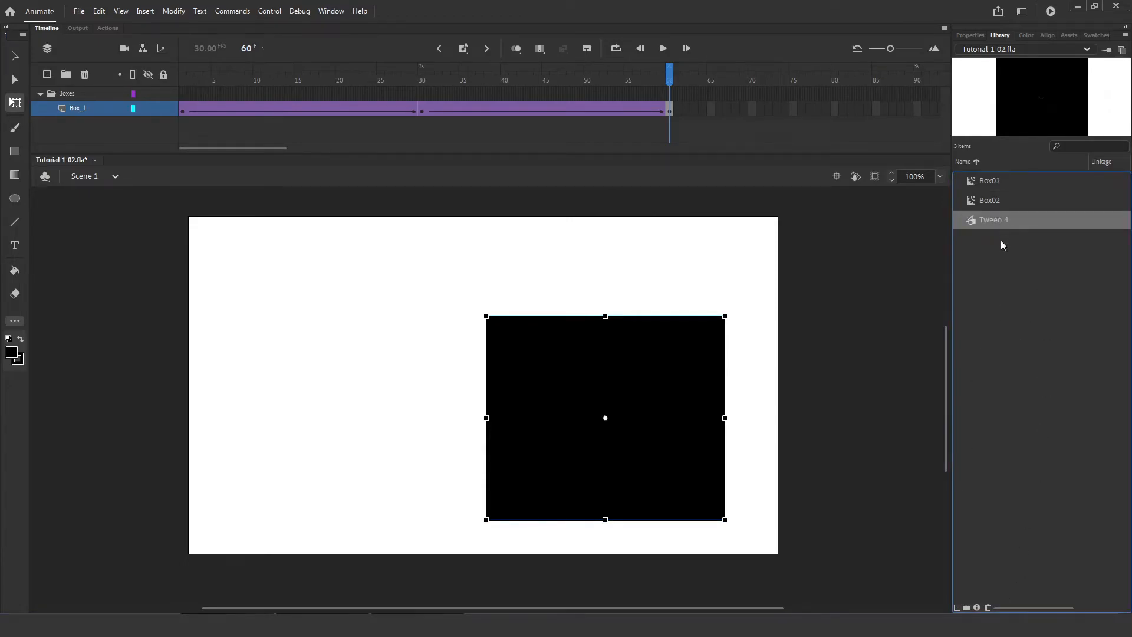
{"action": "left_click", "coordinate": [991, 202]}
{"action": "left_click", "coordinate": [989, 185]}
{"action": "left_click", "coordinate": [991, 203]}
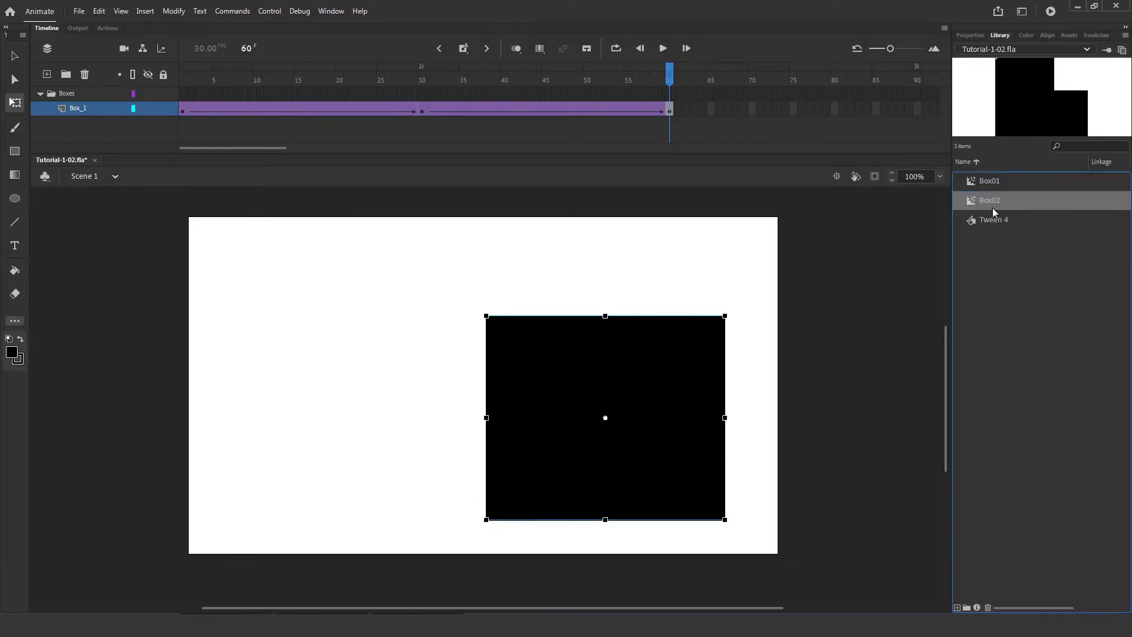
- Delete the Tween 4 symbol from the library, undo the deletion once, and delete the symbol again
{"action": "left_click", "coordinate": [996, 220]}
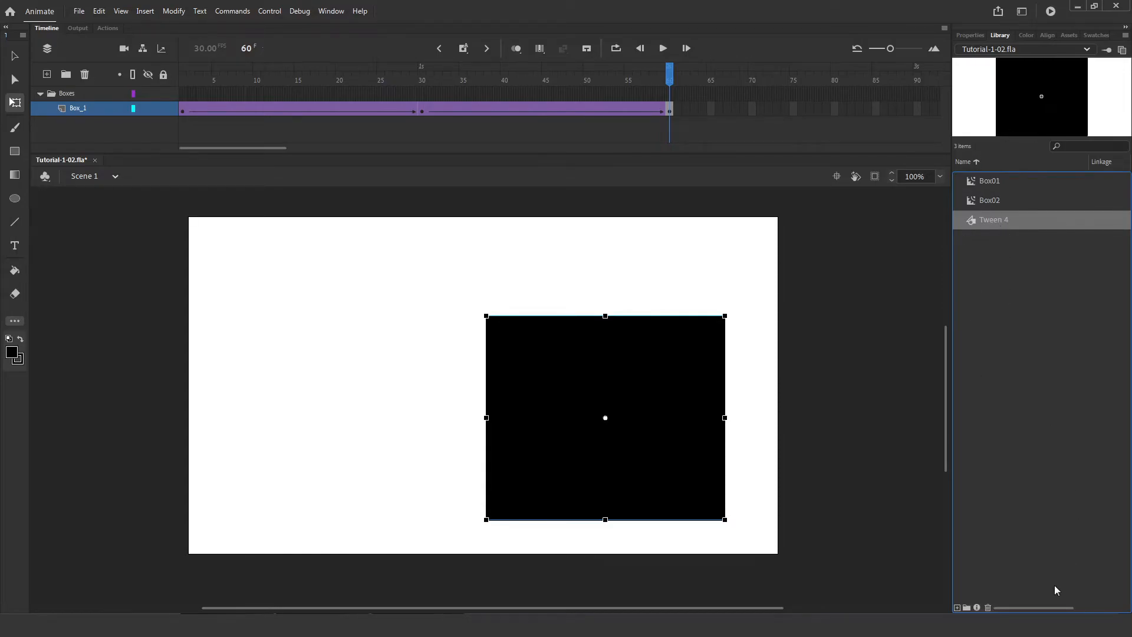
{"action": "left_click", "coordinate": [987, 608]}
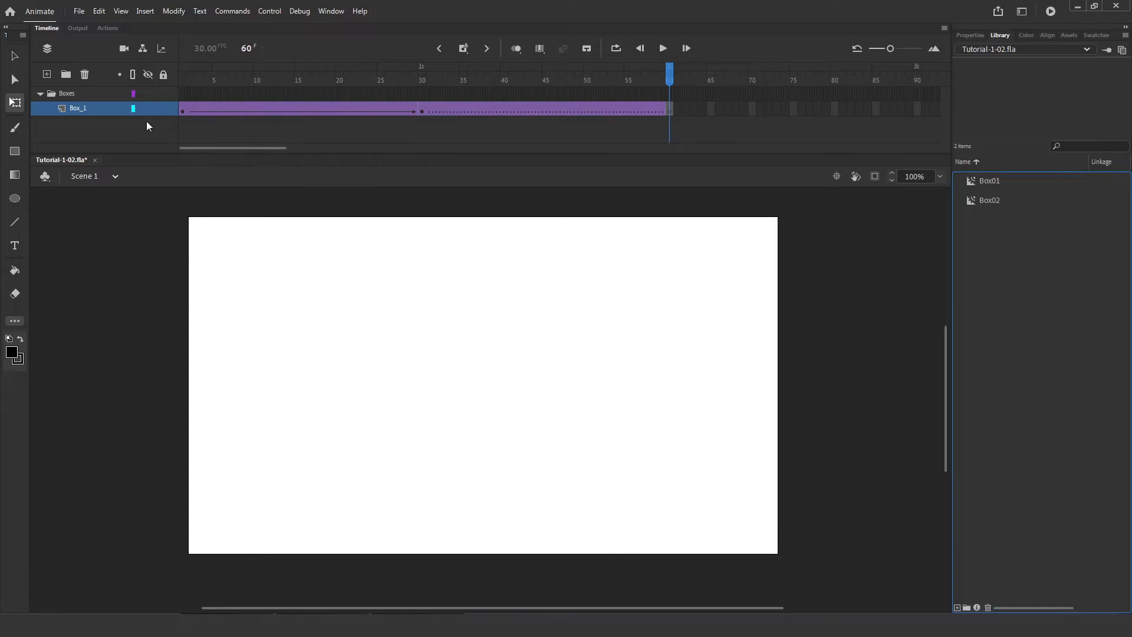
{"action": "key", "text": "ctrl+z"}
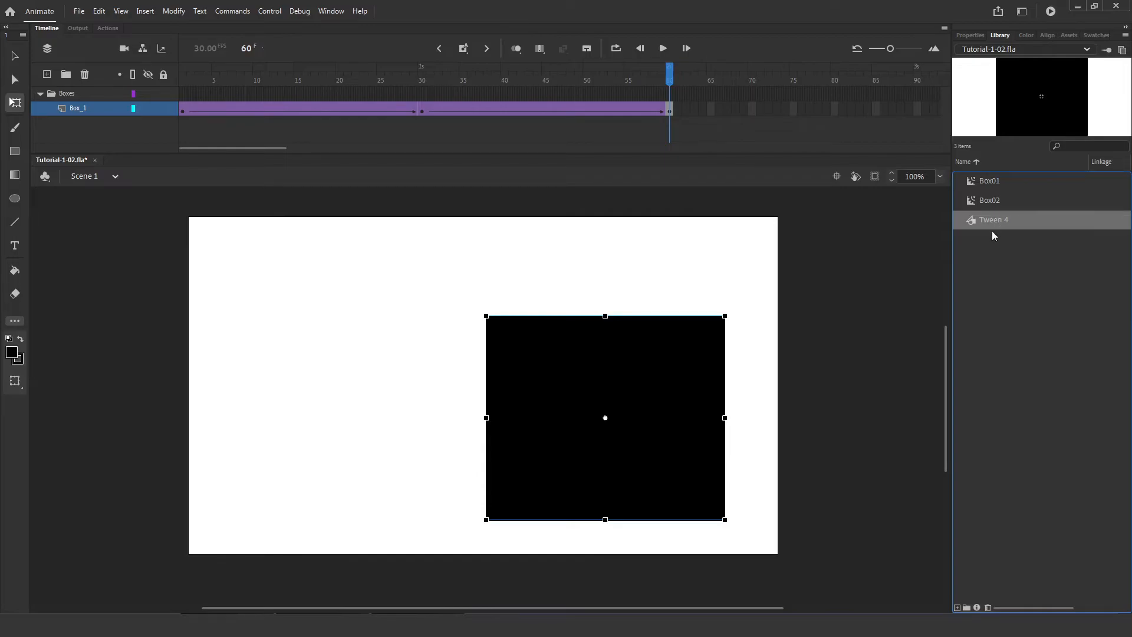
{"action": "left_click", "coordinate": [987, 607]}
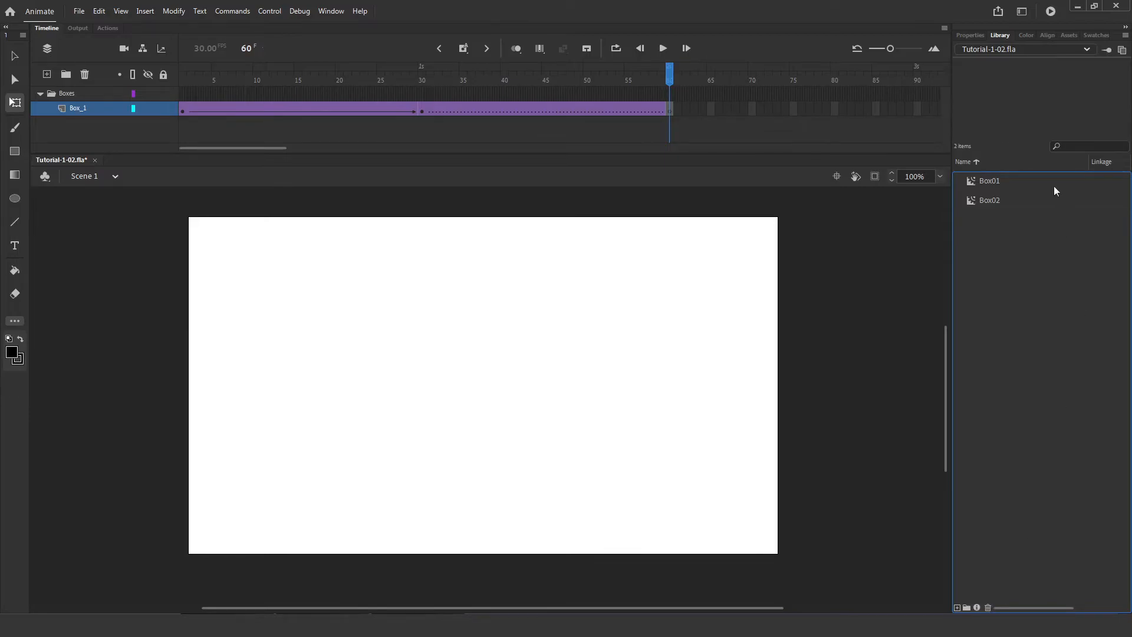
- Check the broken tween after frame 30 of Box_1 and remove the classic tween from that span
{"action": "left_click", "coordinate": [669, 110]}
{"action": "left_click", "coordinate": [561, 111]}
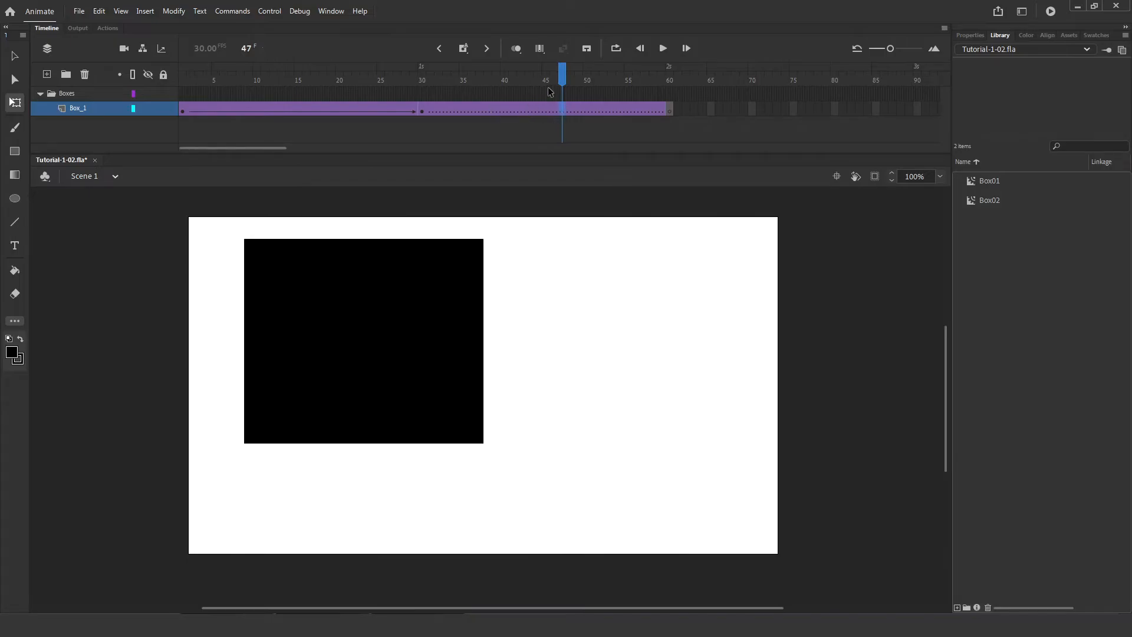
{"action": "left_click_drag", "start_coordinate": [561, 81], "coordinate": [487, 112]}
{"action": "left_click", "coordinate": [581, 110]}
{"action": "right_click", "coordinate": [582, 110]}
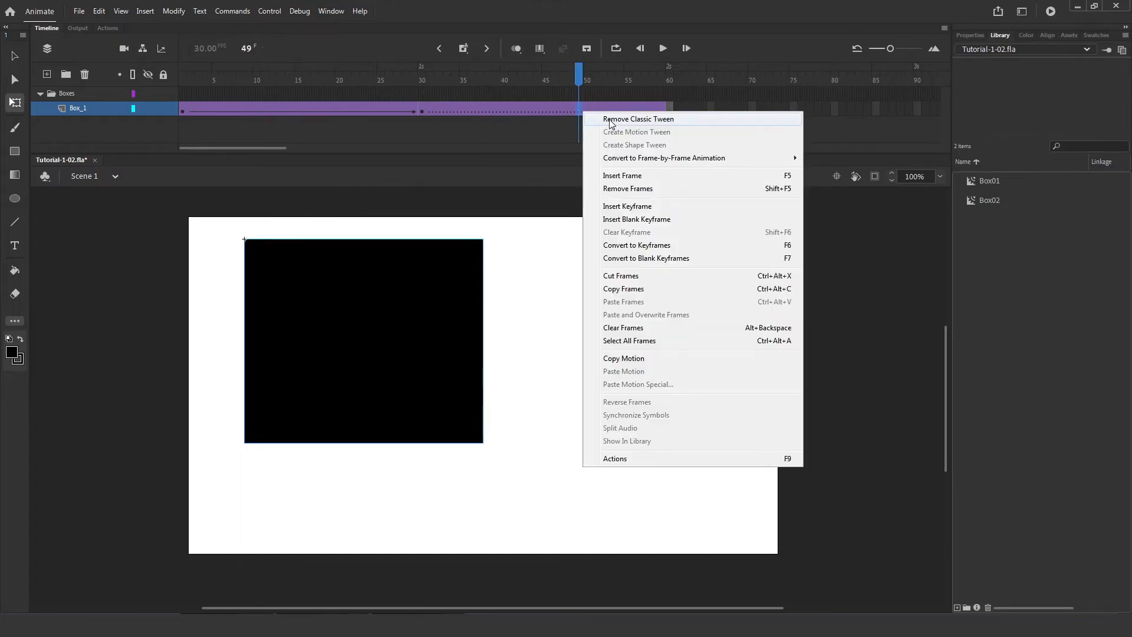
{"action": "left_click", "coordinate": [609, 119]}
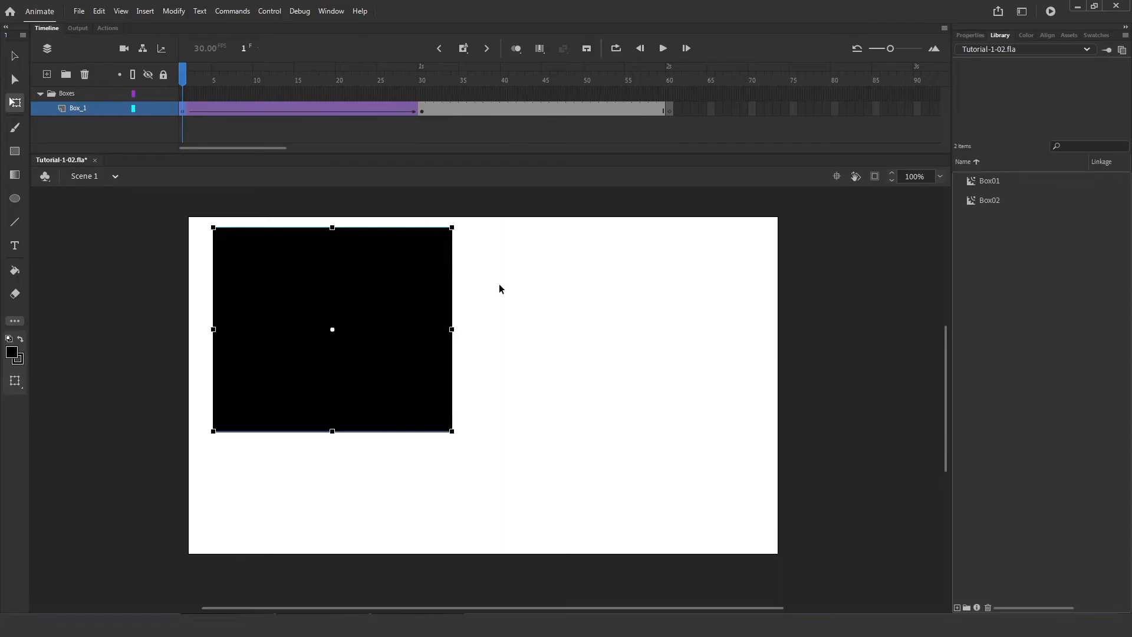
- Inspect the box on frame 1 and view the symbol conversion options for the box on frame 30
{"action": "left_click", "coordinate": [499, 284]}
{"action": "left_click", "coordinate": [405, 267]}
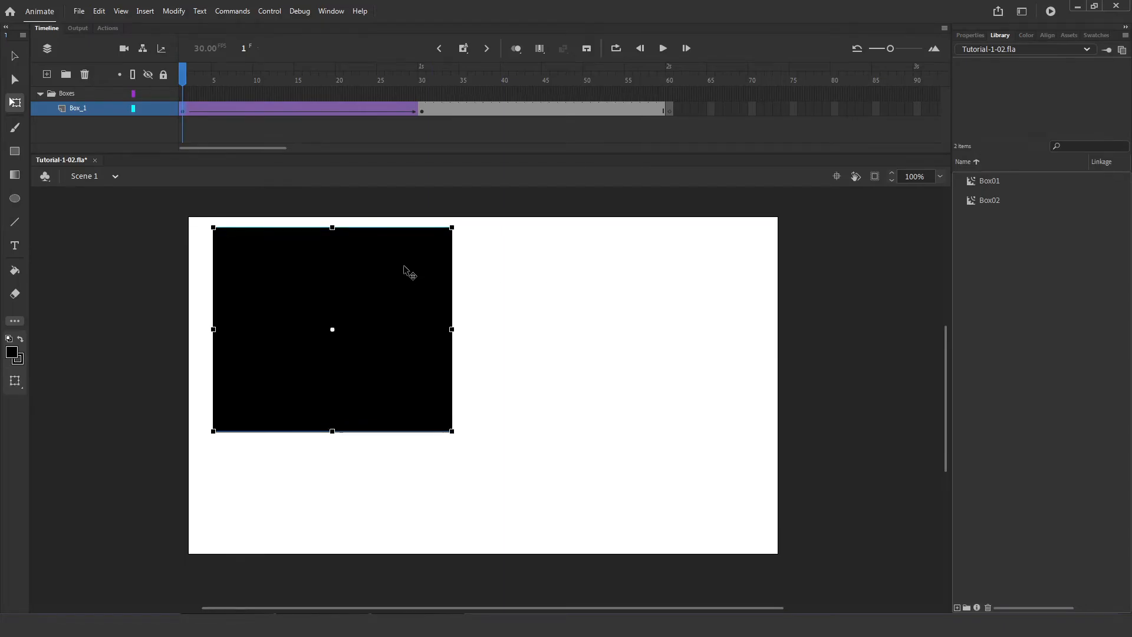
{"action": "left_click", "coordinate": [421, 111]}
{"action": "right_click", "coordinate": [371, 286]}
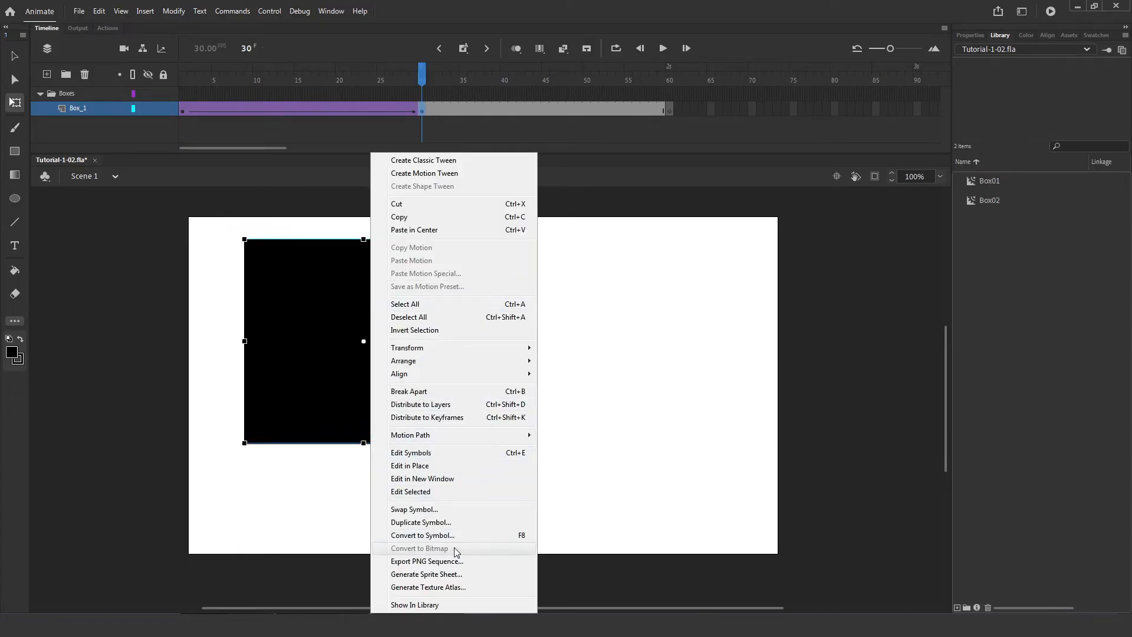
{"action": "left_click", "coordinate": [608, 384]}
- Scrub the Box_1 tween from frame 1 to frame 30 and save the document
{"action": "left_click", "coordinate": [183, 79]}
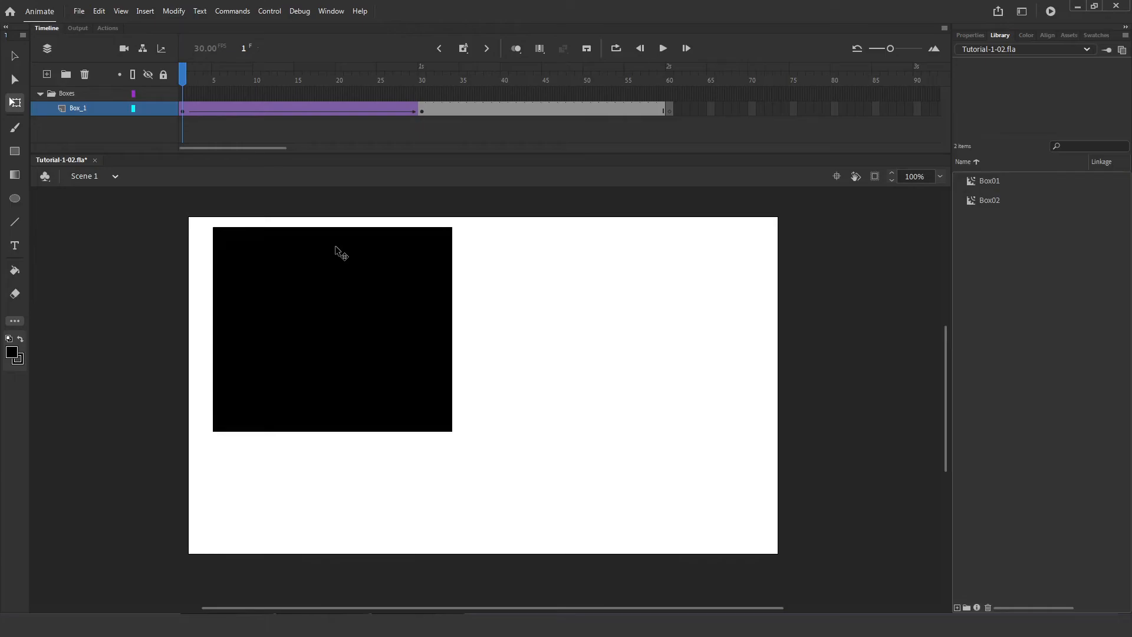
{"action": "left_click_drag", "start_coordinate": [185, 74], "coordinate": [424, 112]}
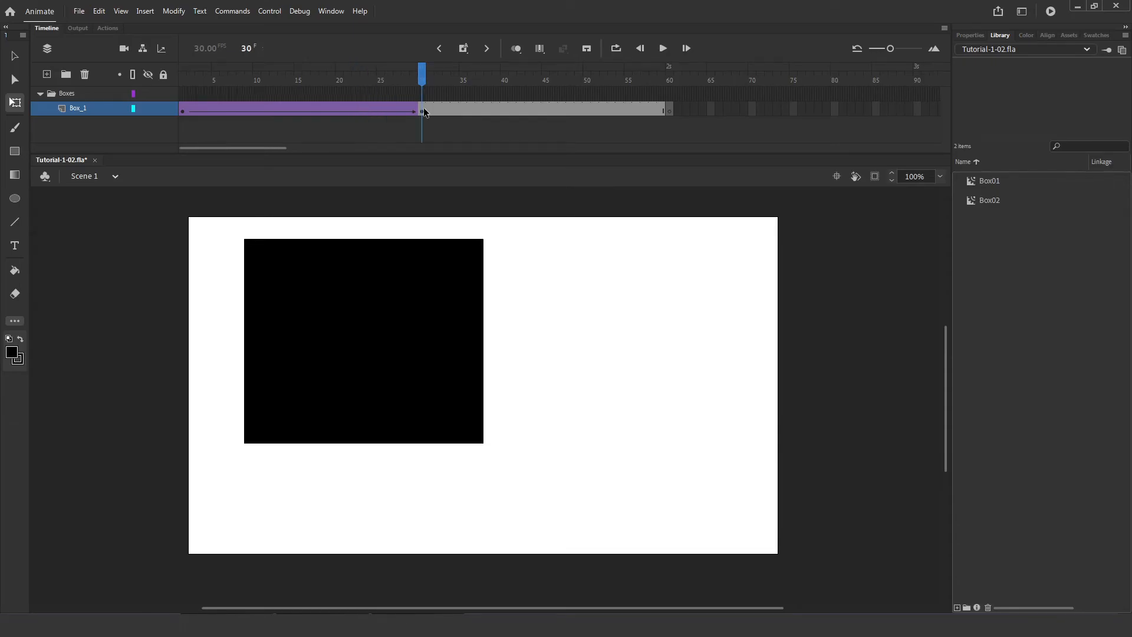
{"action": "key", "text": "ctrl+s"}
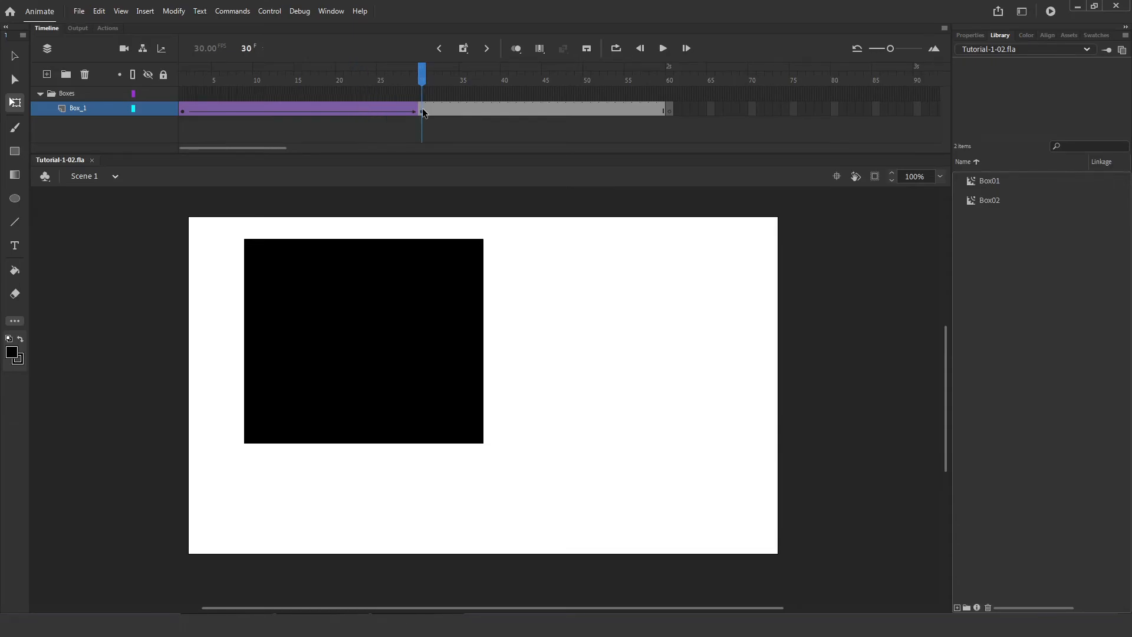